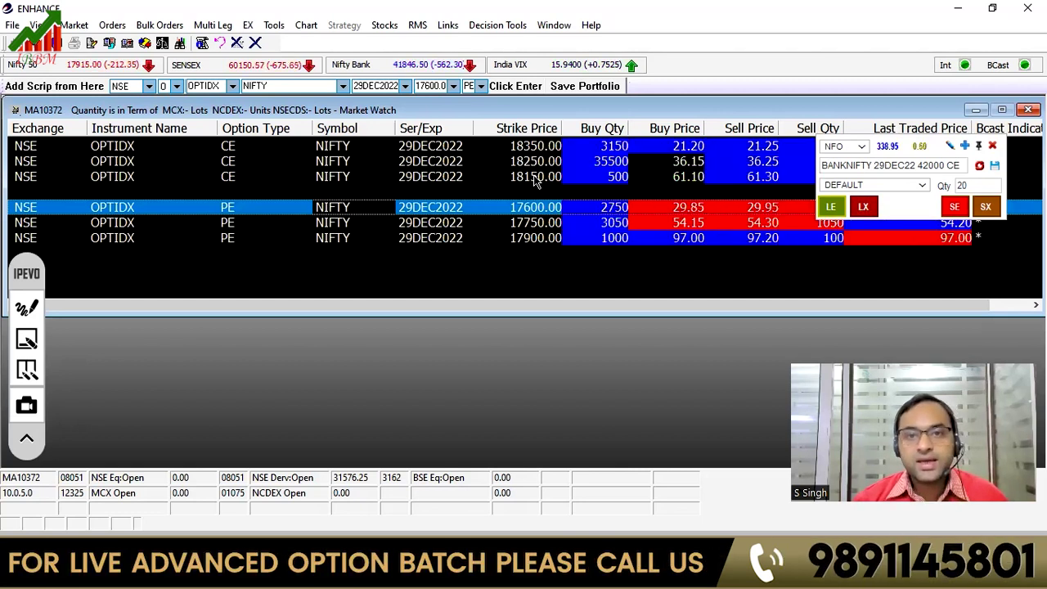
Delete the three NIFTY CE rows with strikes 18350, 18250 and 18150 from the market watch.
key("Up")
key("Up")
left_click(547, 145, "shift")
key("Delete")
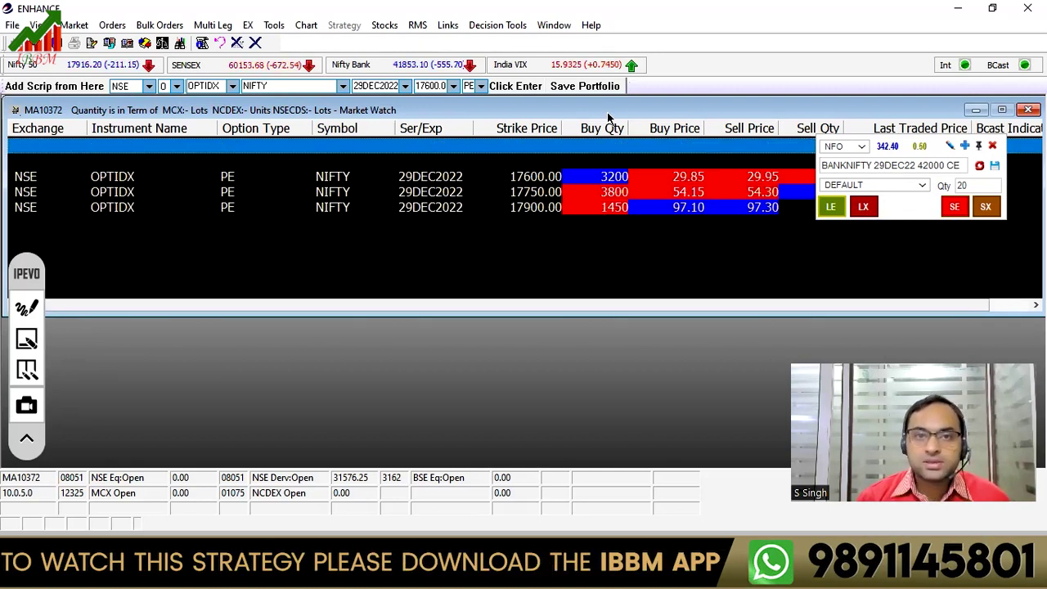
Add the NIFTY 29DEC2022 CE options with strikes 18100, 18200 and 18300 to the market watch.
left_click(480, 86)
left_click(472, 110)
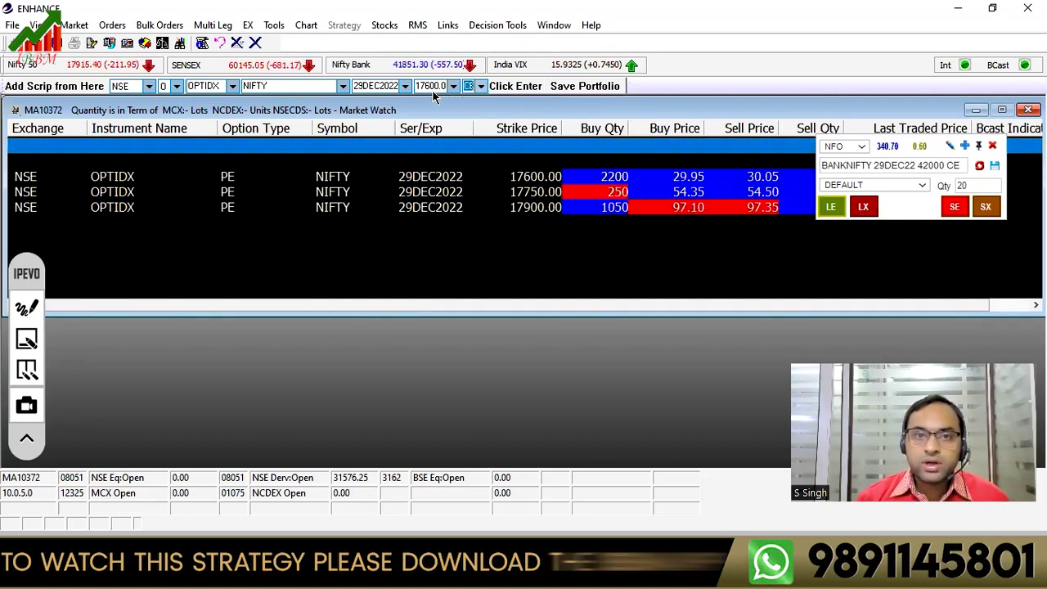
type("18100")
key("Return")
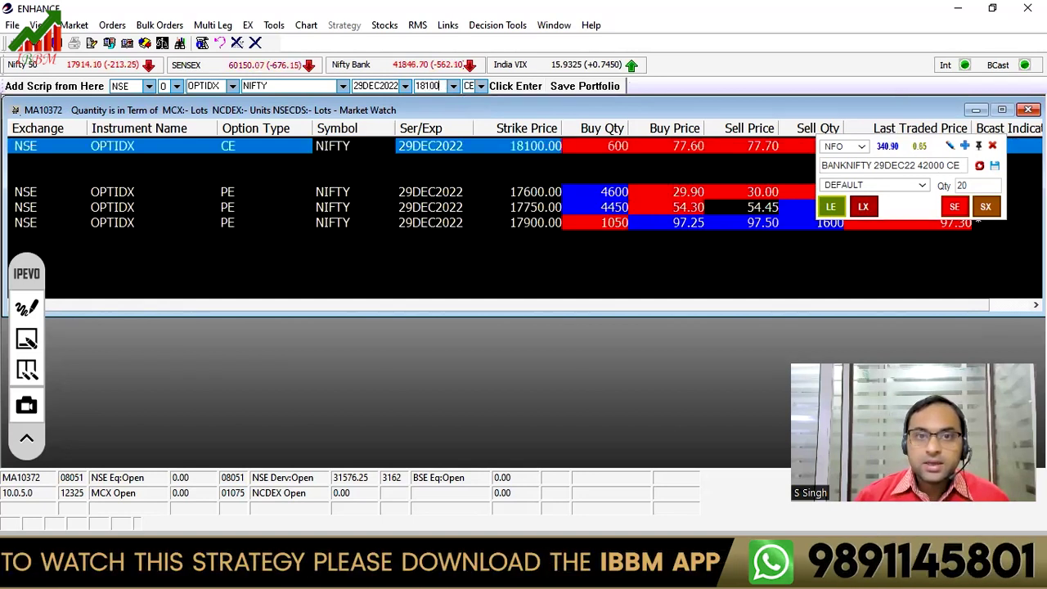
key("alt+Down")
key("Return")
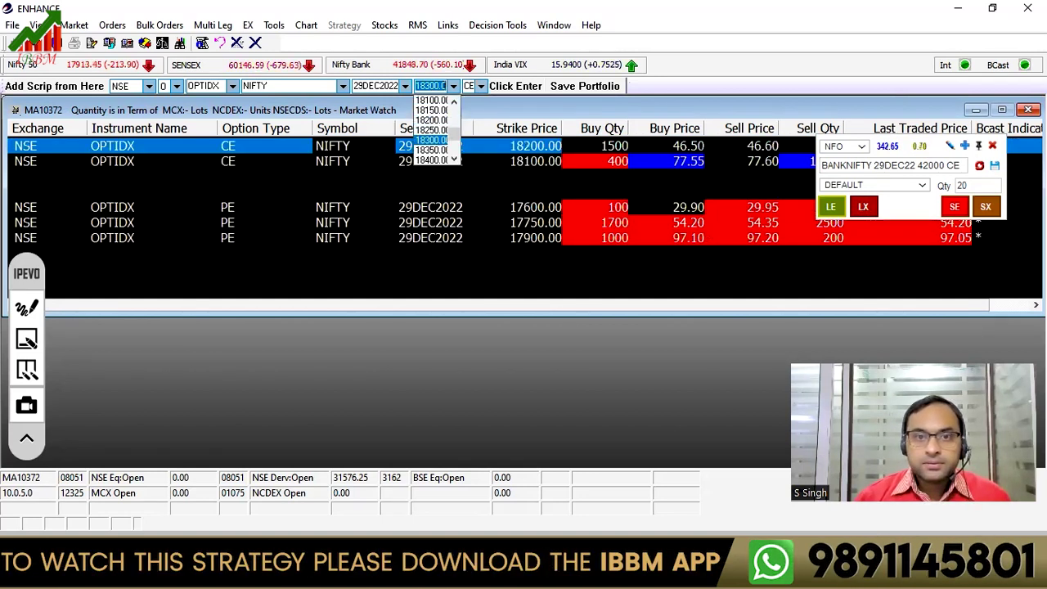
key("Return")
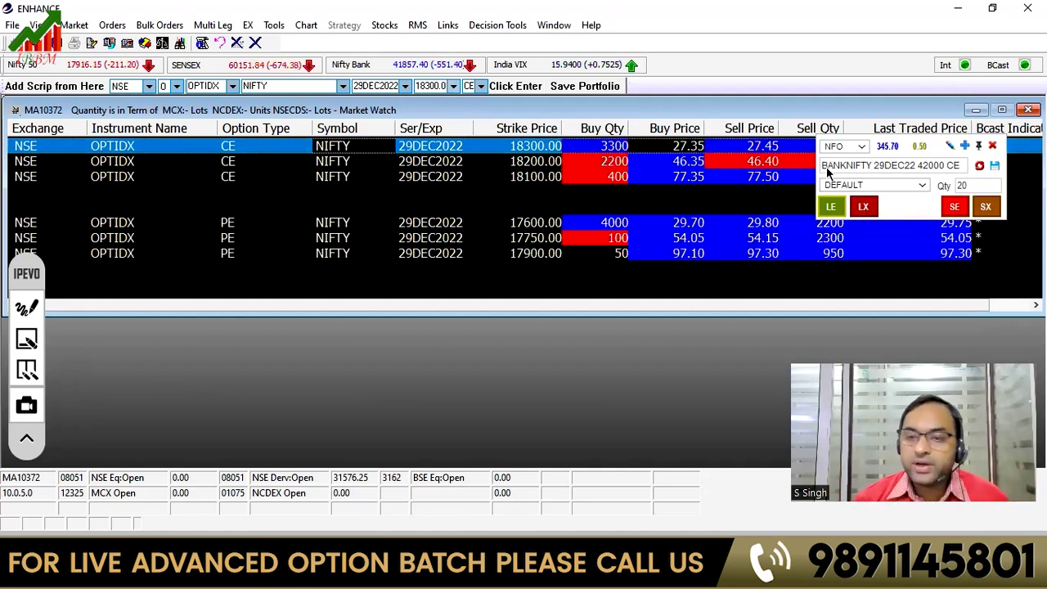
Sort the PE rows by strike price in descending order and paste all market watch rows into Excel at B2, replacing the old table.
left_click_drag(542, 253, 541, 203)
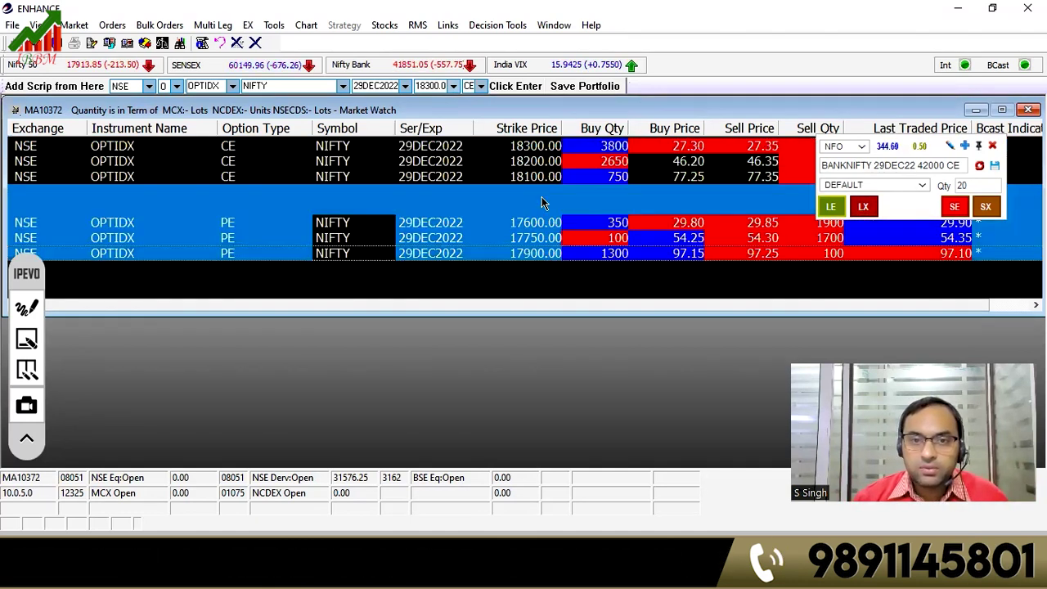
left_click(523, 128)
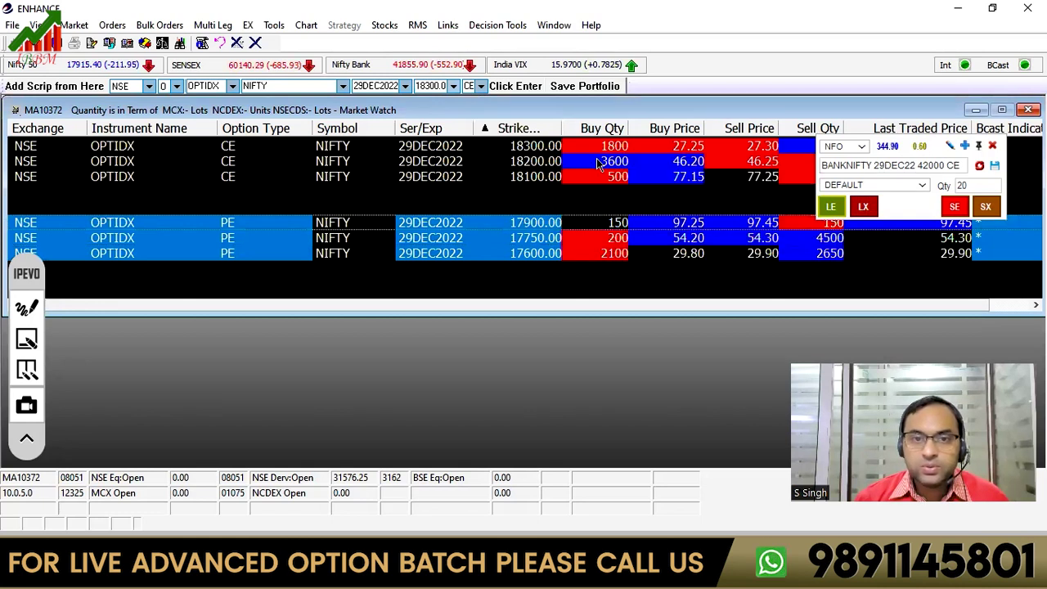
left_click(427, 148)
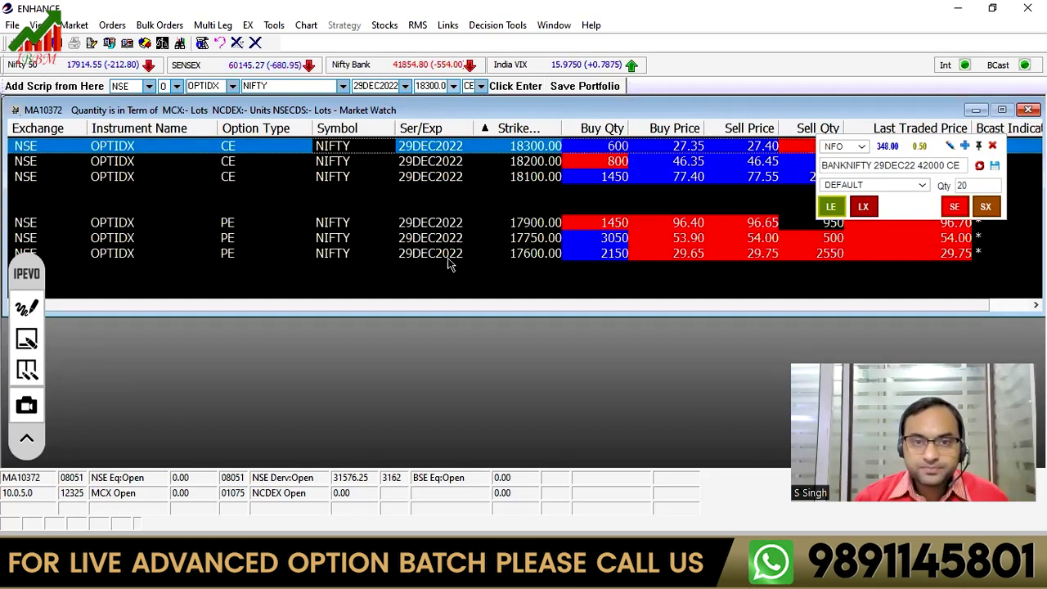
left_click(446, 256, "shift")
right_click(448, 256)
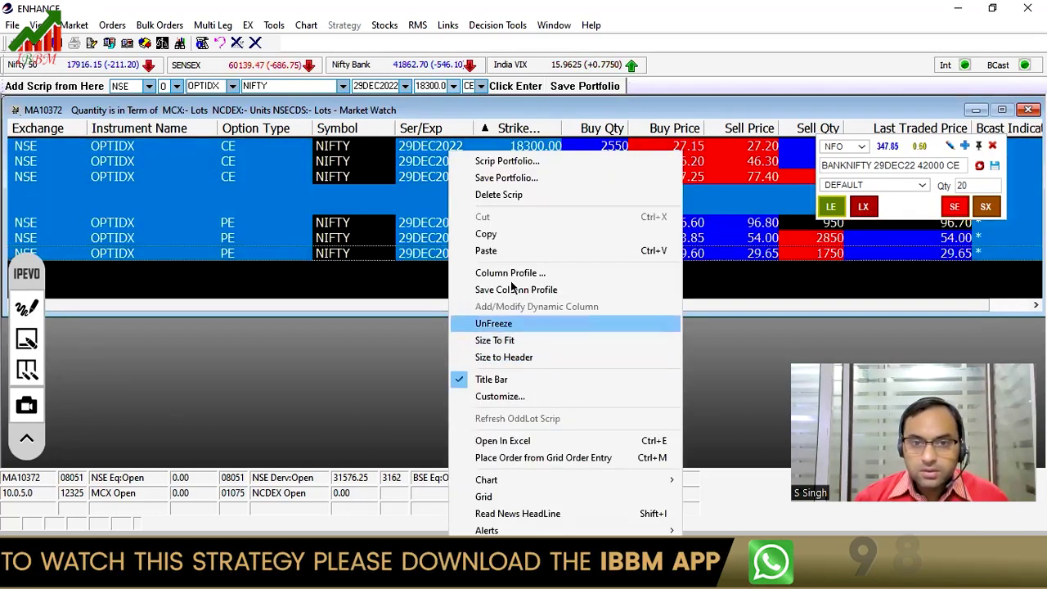
left_click(508, 235)
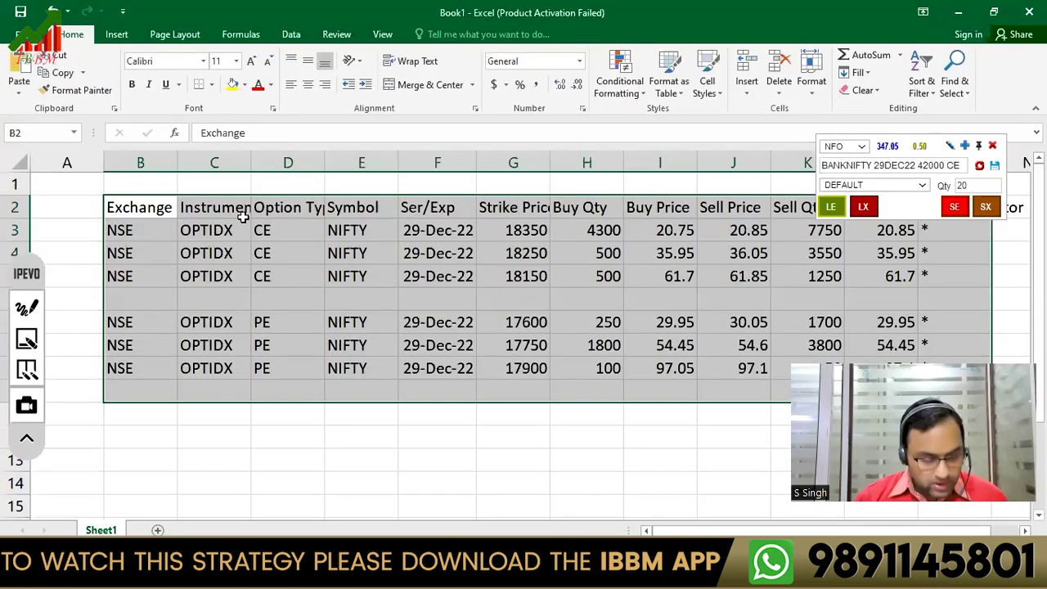
key("ctrl+v")
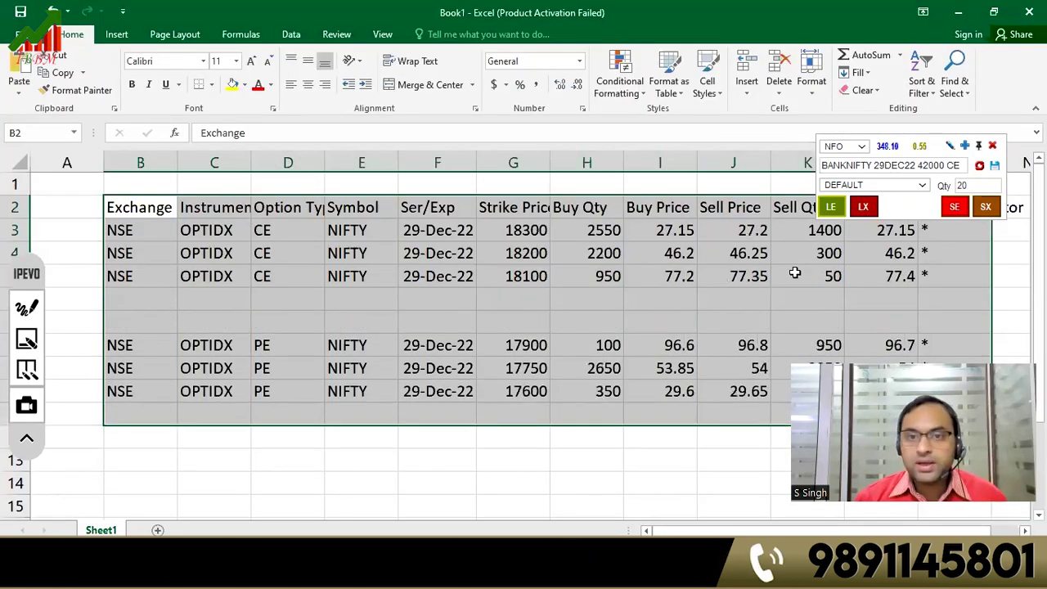
left_click(553, 412)
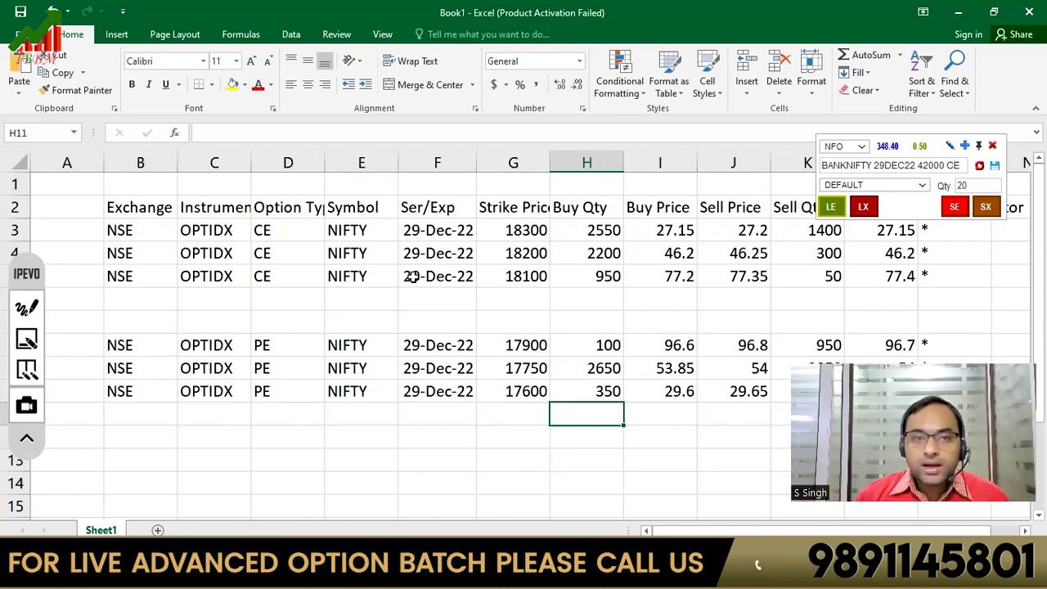
Clear the contents of the three PE rows in B8:L10.
left_click(145, 350)
left_click_drag(490, 386, 671, 391)
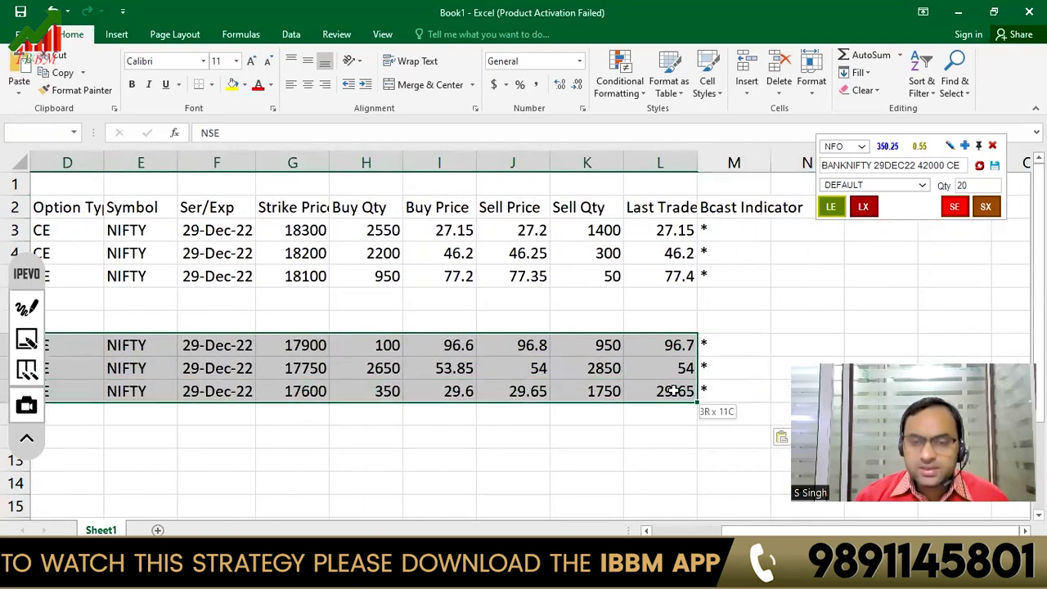
key("Delete")
Clear the leftover asterisk in cell M8 of the Bcast Indicator column.
key("Right")
key("Right")
key("Right")
key("Right")
key("Right")
key("Right")
key("Right")
key("Right")
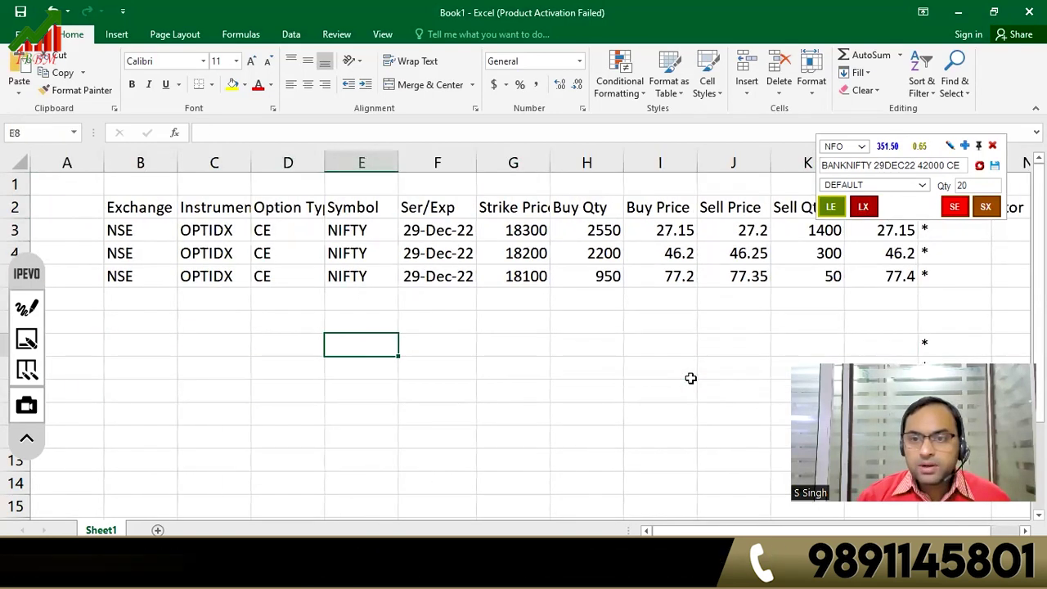
key("Right")
key("Right")
key("Right")
key("Right")
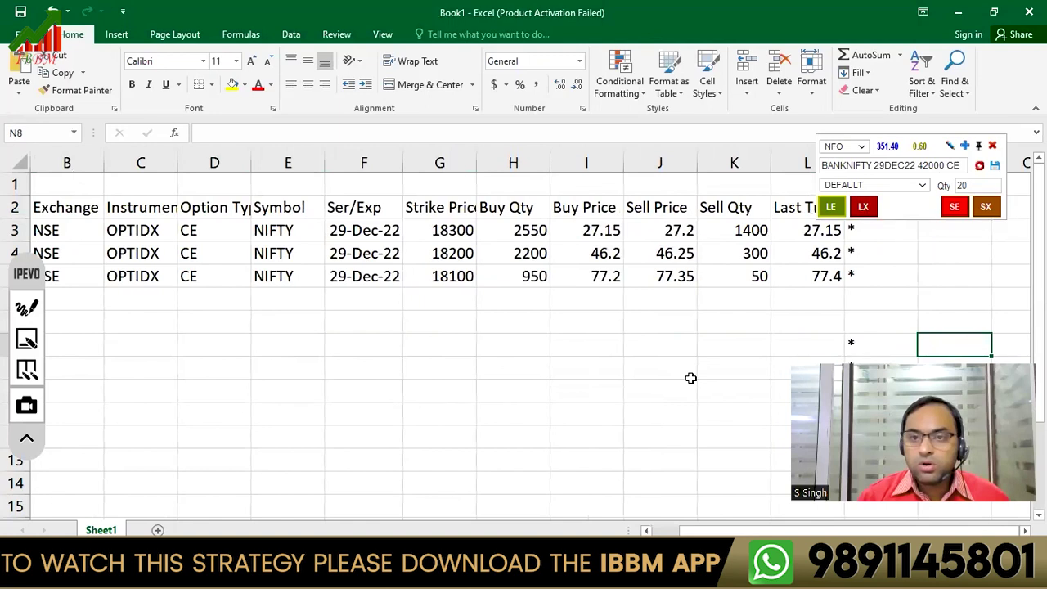
key("Left")
Enter the label "18100 ce buy" in C7 and its premium of -77.35 in D7.
key("Left")
key("Left")
key("Left")
key("Up")
key("Up")
key("Up")
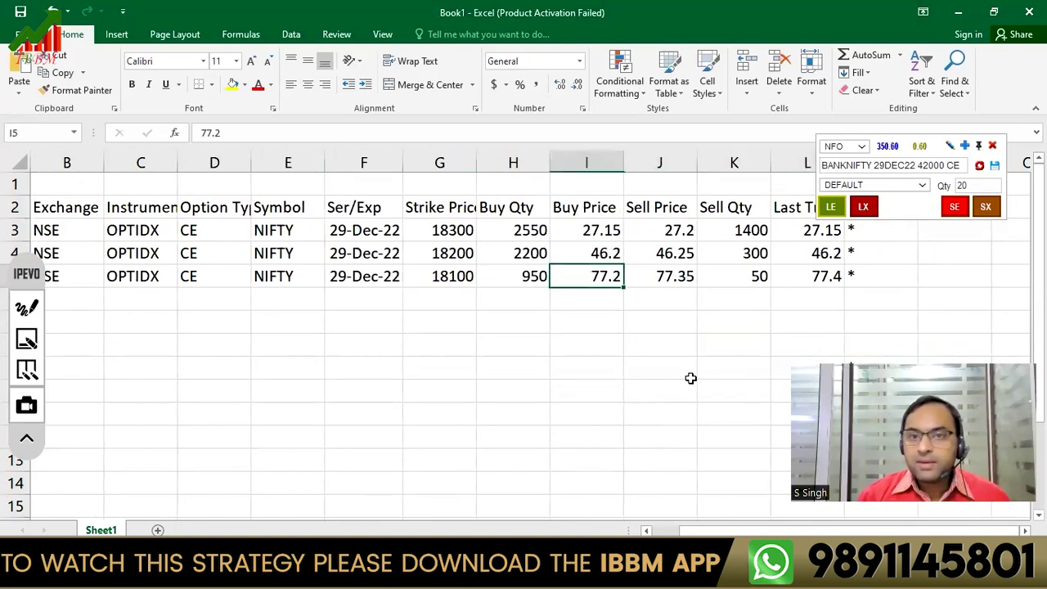
key("Left")
key("Left")
key("Left")
key("Left")
key("Left")
key("Left")
key("Left")
key("Left")
key("Right")
key("Right")
key("Right")
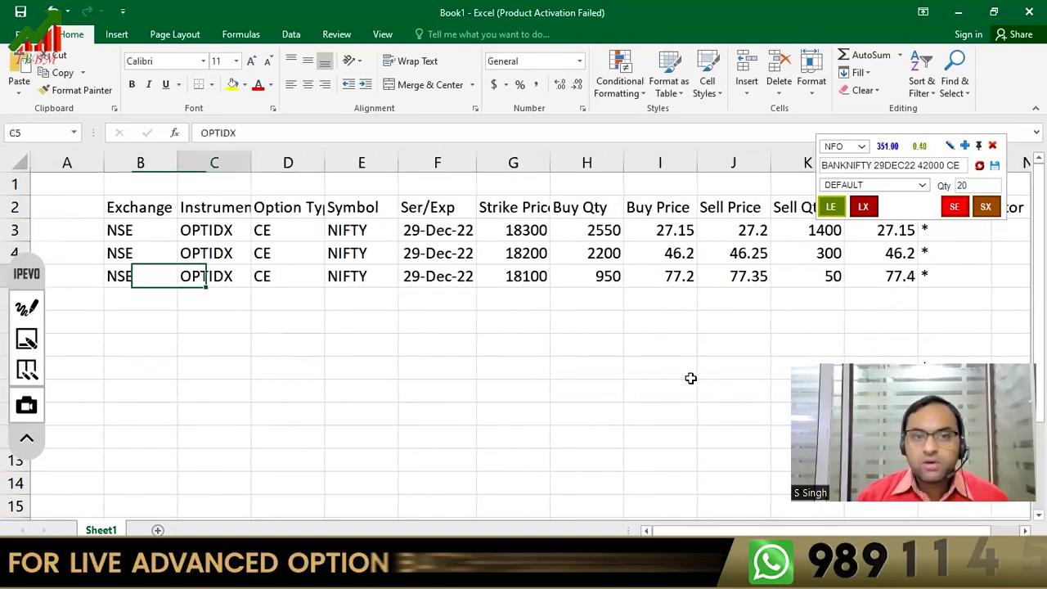
key("Down")
key("Down")
key("Down")
key("Left")
key("Up")
type("18100 ce buy")
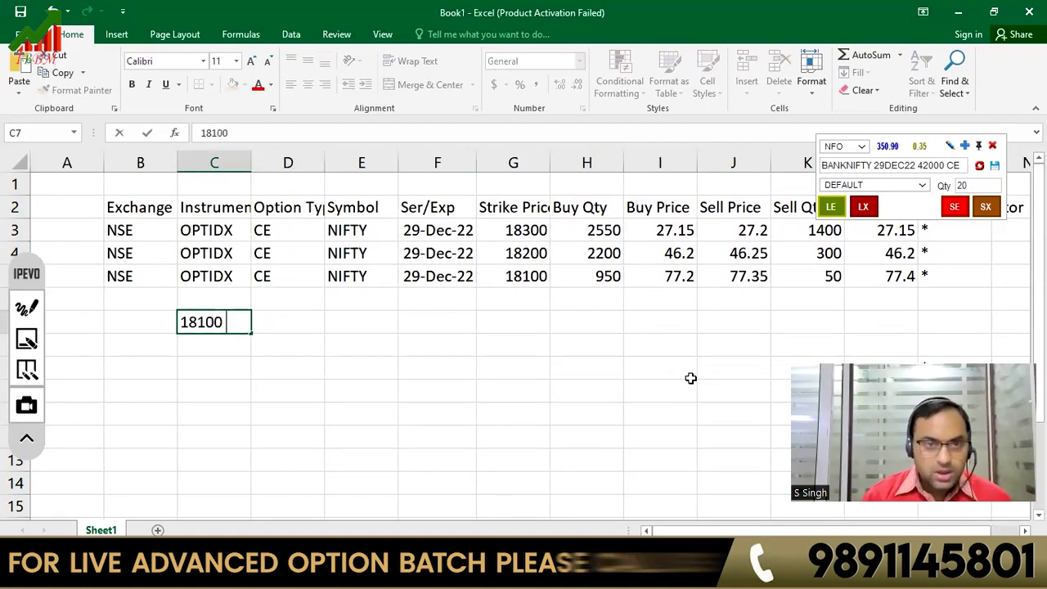
key("Tab")
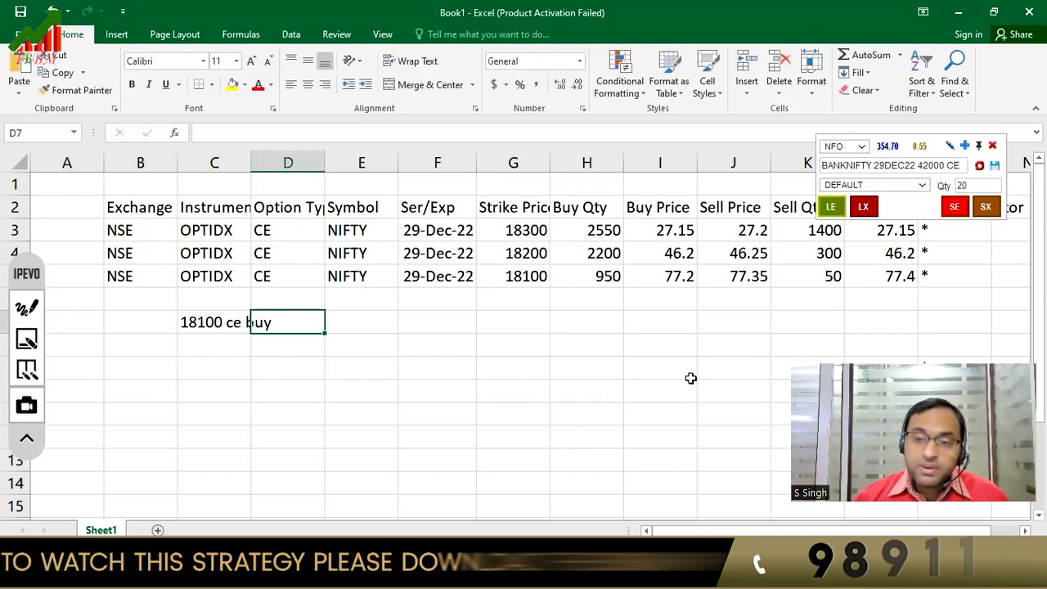
type("-77.35")
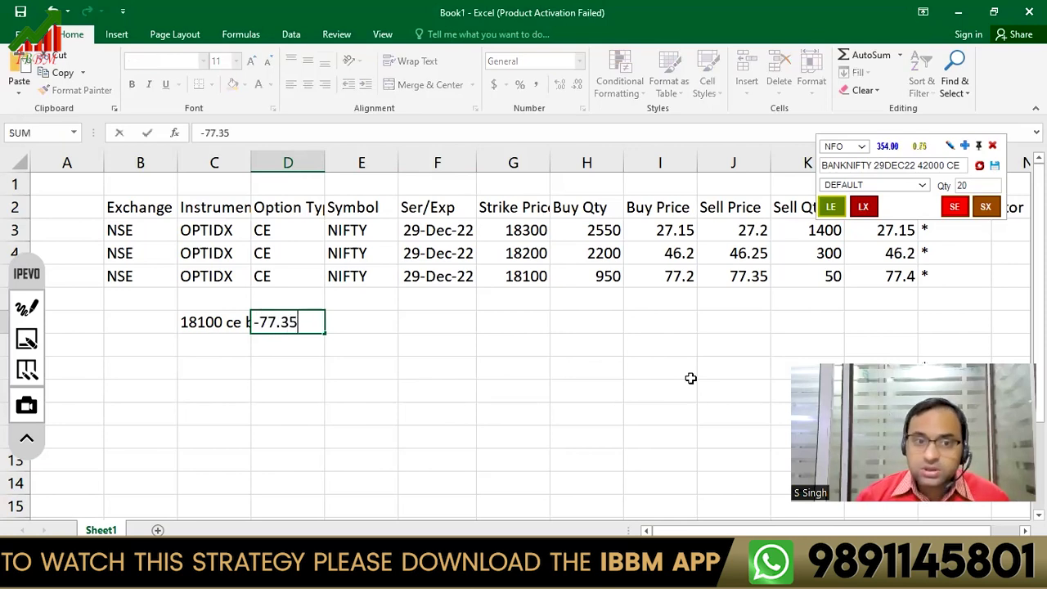
key("Return")
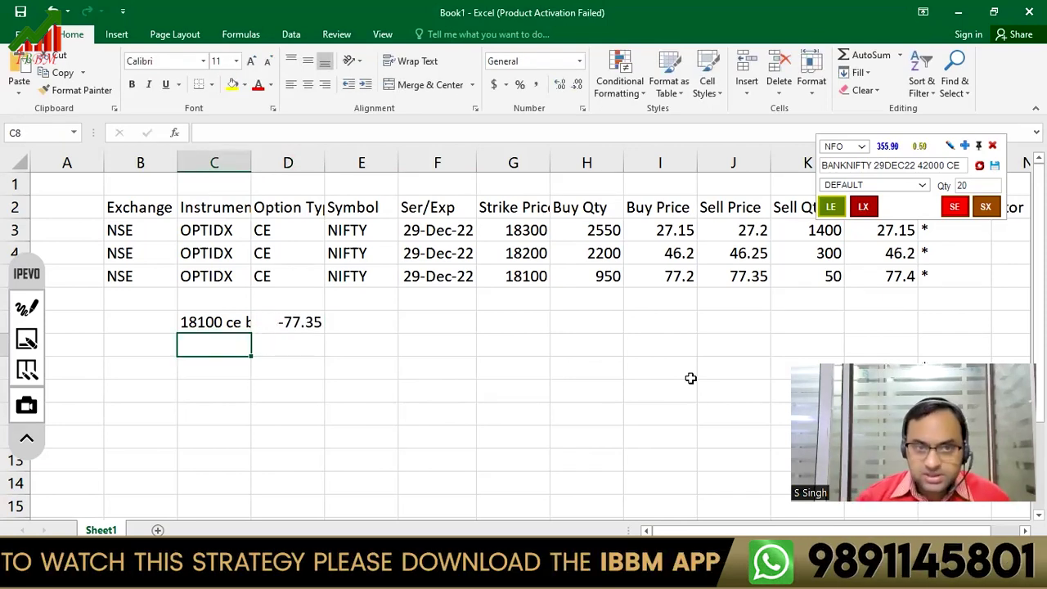
Enter "18200 ce seel" in C8 and fit the width of column C to its contents.
type("182100")
key("BackSpace")
key("BackSpace")
key("BackSpace")
type("00")
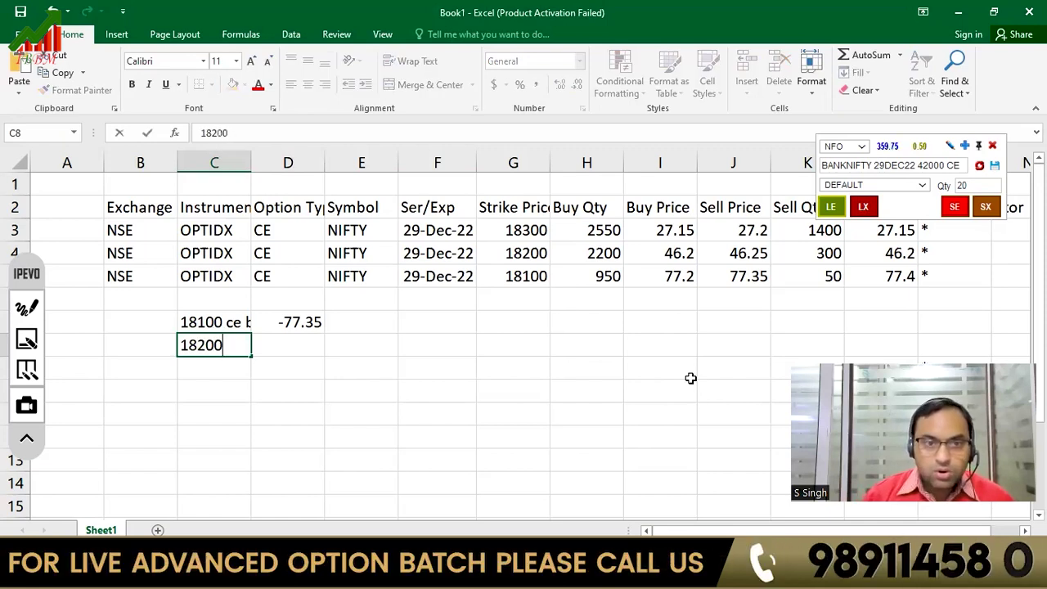
key("alt")
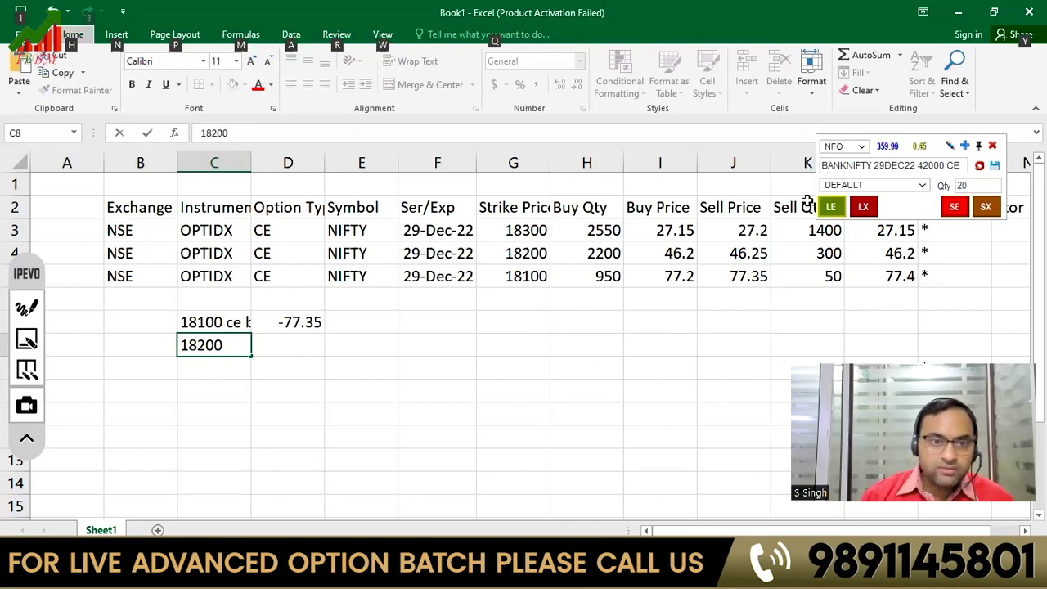
double_click(234, 343)
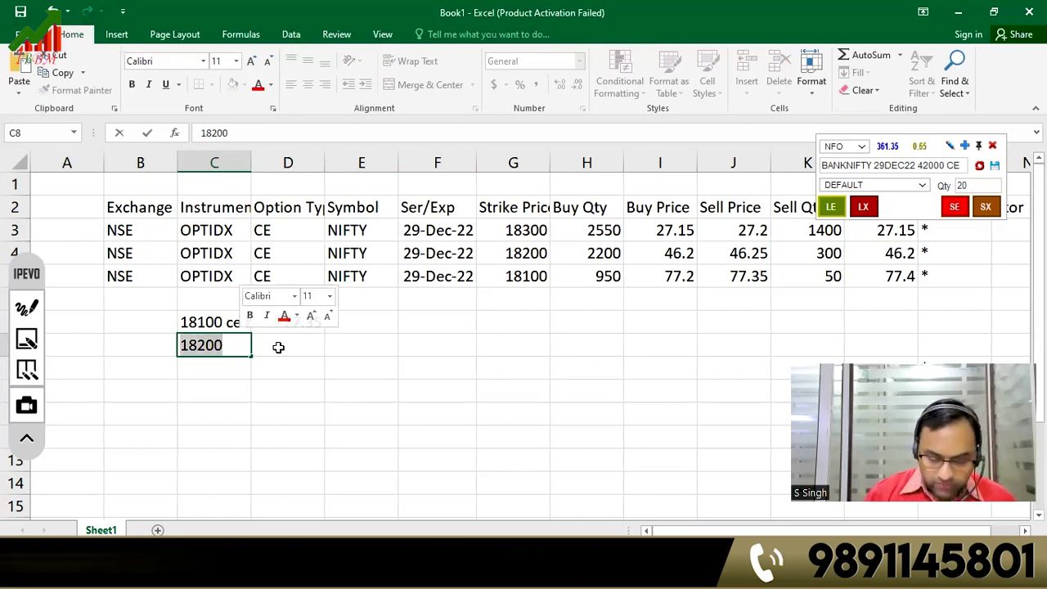
key("End")
type("ce ")
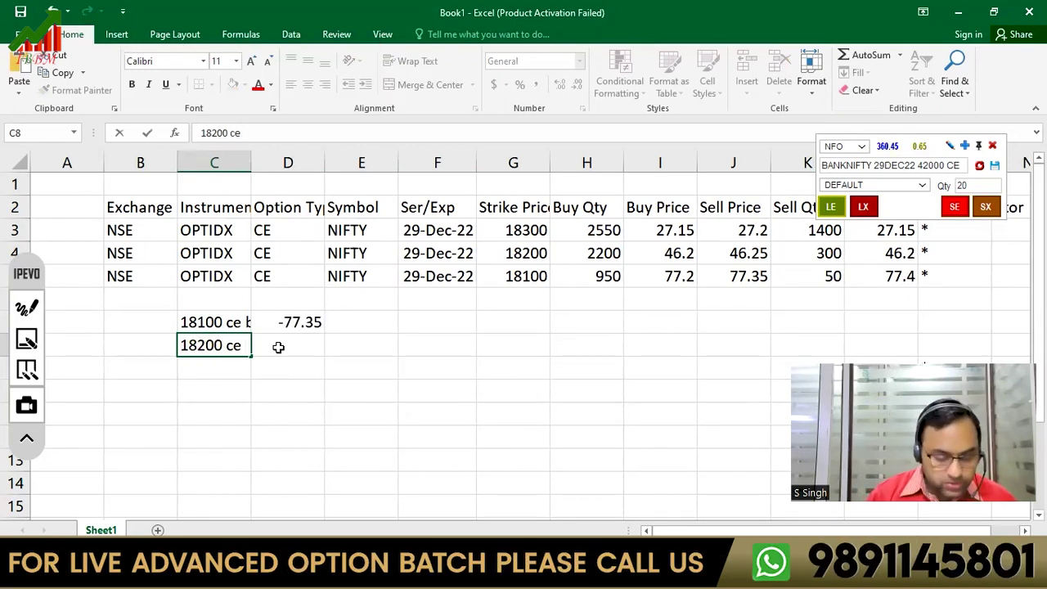
type("seel")
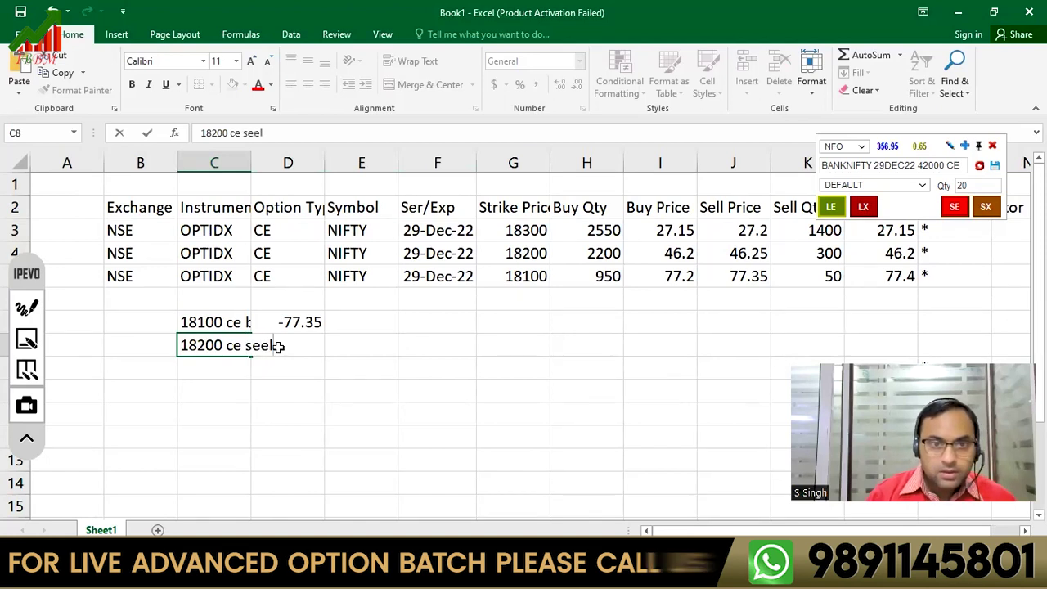
key("Return")
double_click(250, 162)
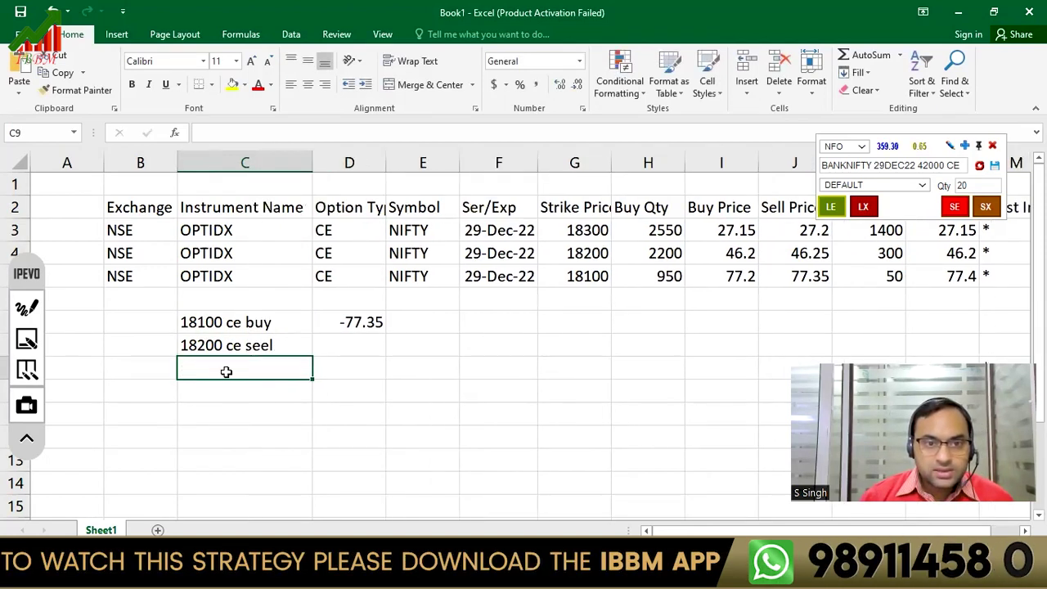
Correct the label in C8 to "18200 ce sell 2 lots".
double_click(235, 346)
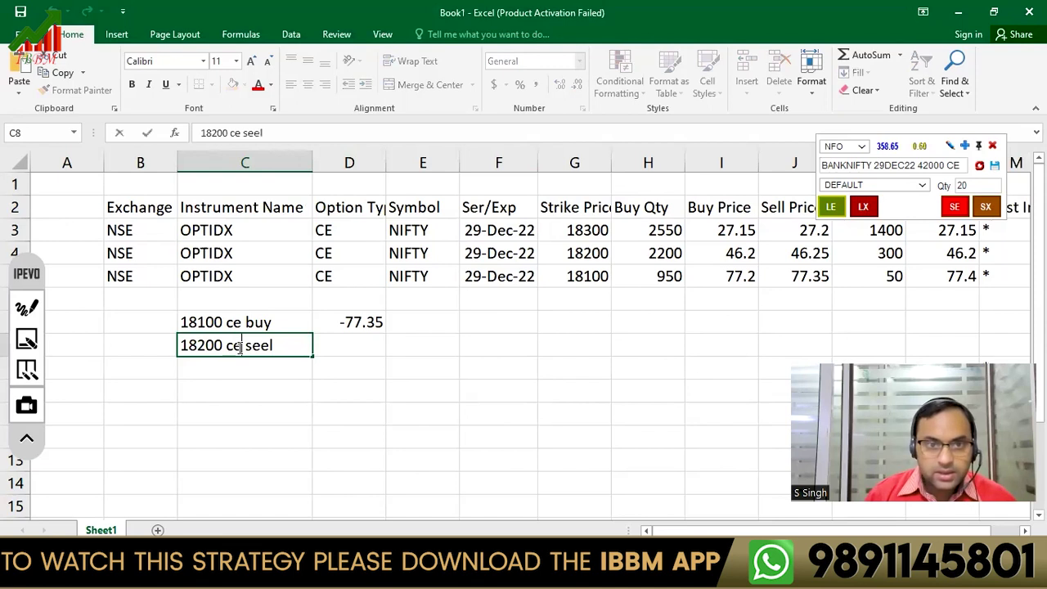
key("BackSpace")
key("BackSpace")
type("ll")
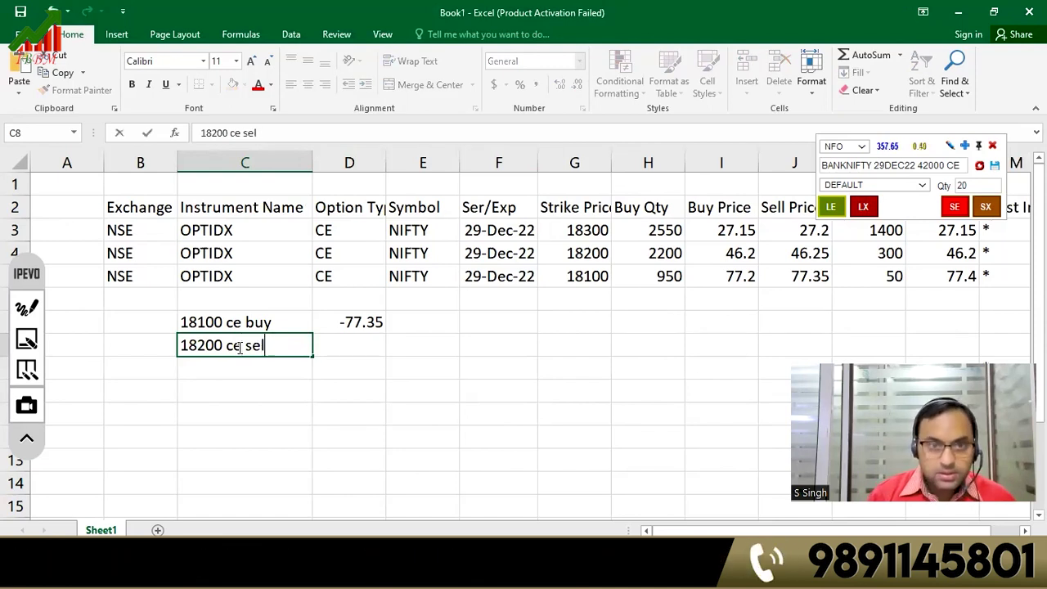
type(" 2 lot")
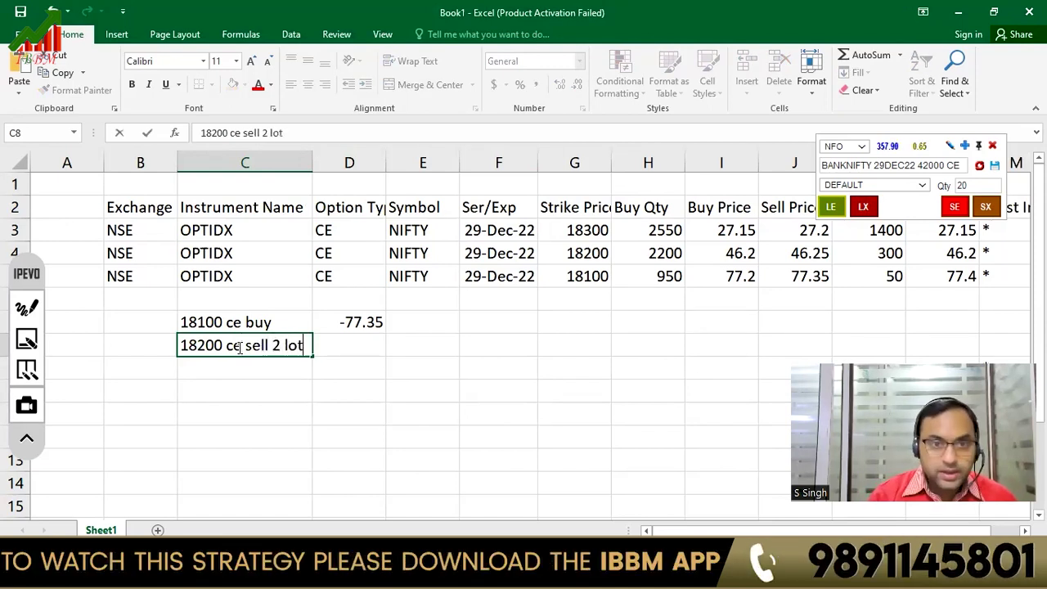
type("s")
key("Tab")
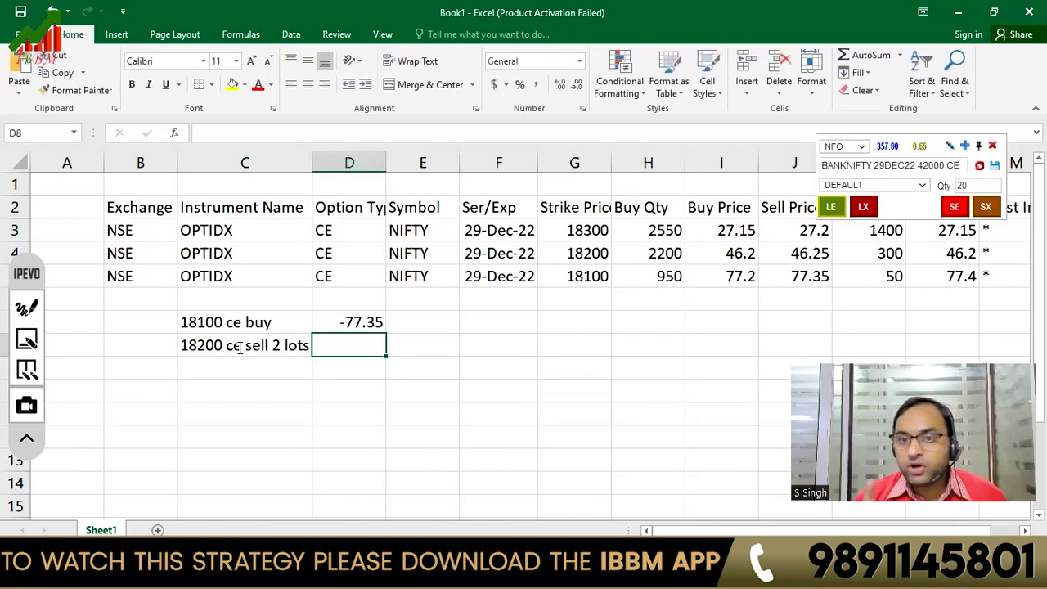
left_click(771, 249)
type("=")
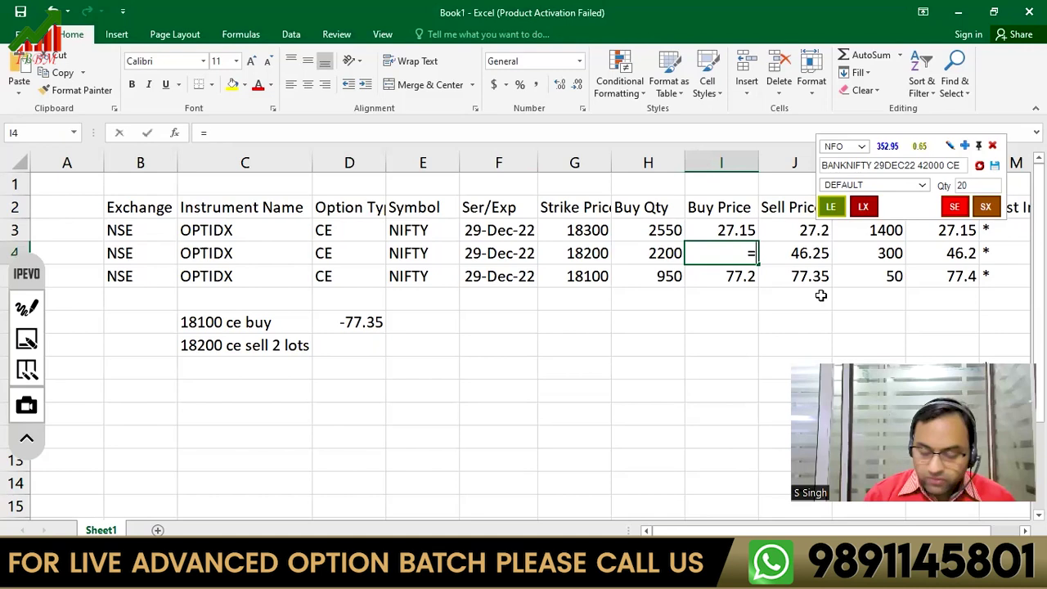
type("46.2*12")
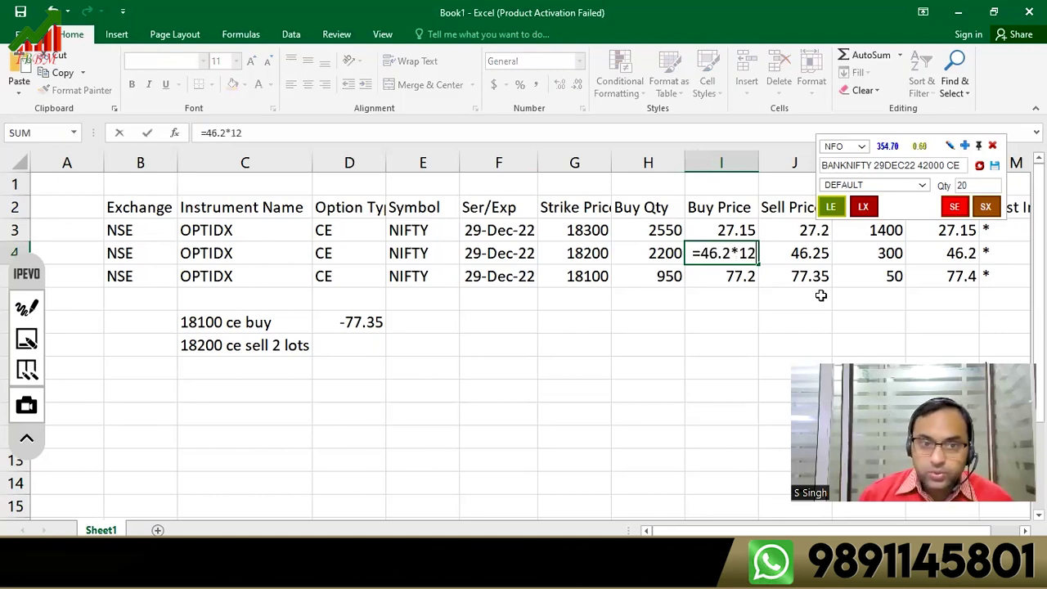
key("Escape")
Calculate the premium for the two sold 18200 CE lots in D8 with =46.2*2.
left_click(362, 345)
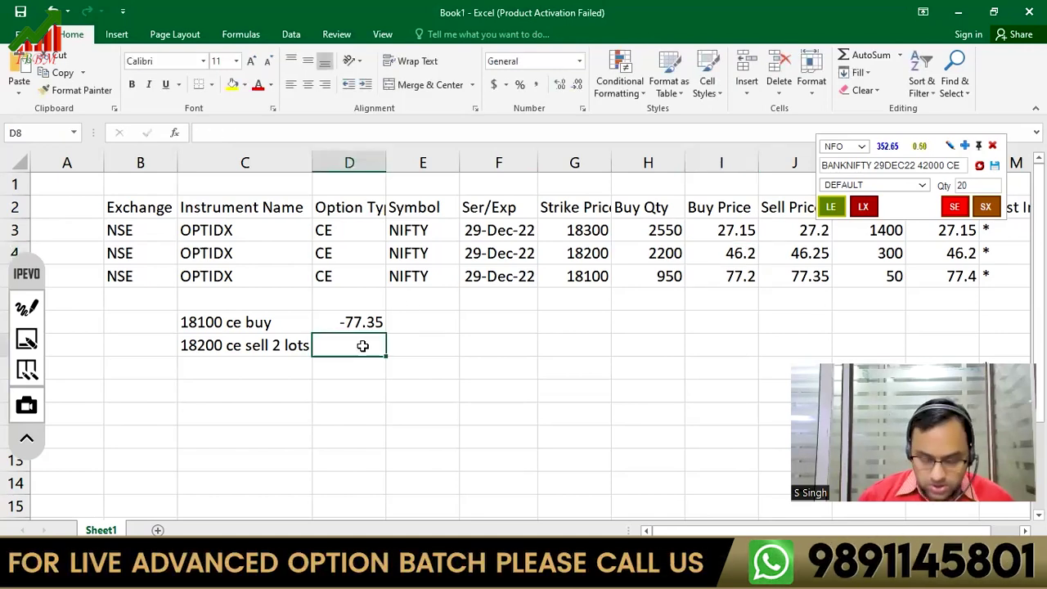
type("=46.2*")
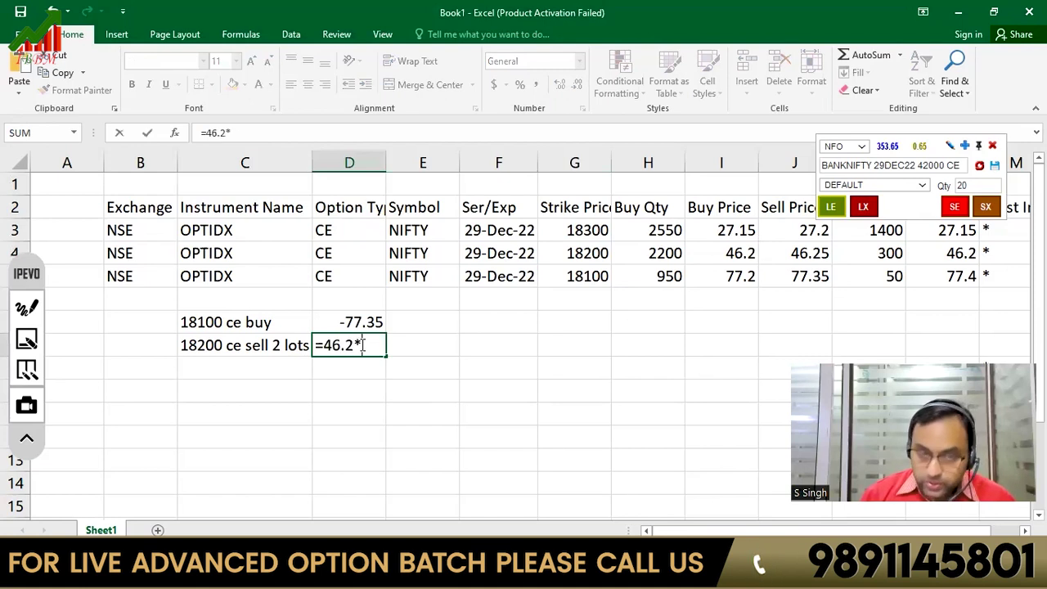
type("2")
key("Return")
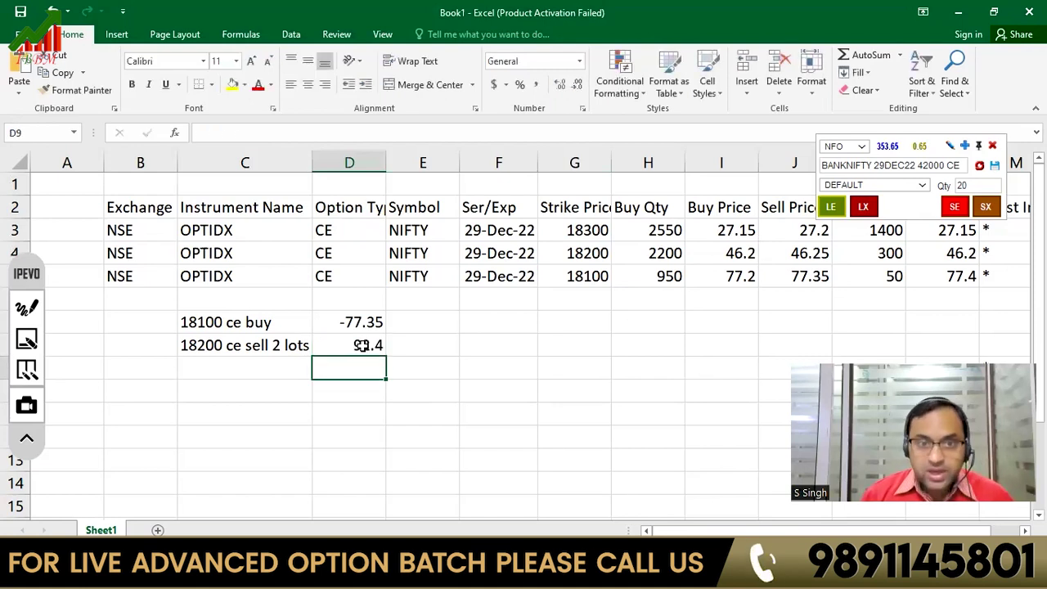
Enter the label "18300 ce buy" in C9 and its premium of -27.2 in D9.
left_click(261, 369)
type("183")
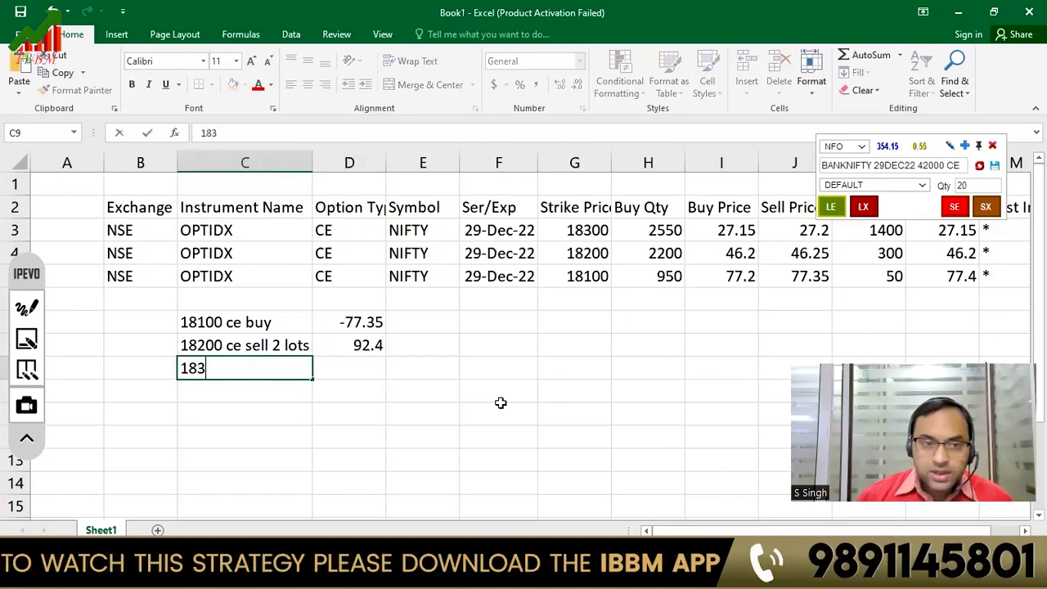
type("00c")
key("BackSpace")
type("ce buy")
key("Tab")
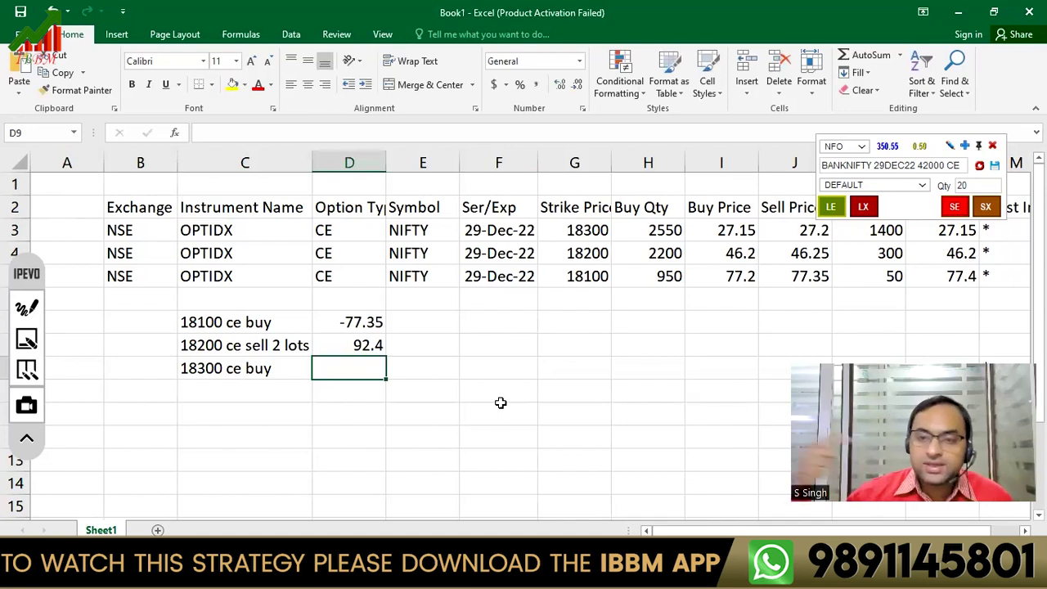
type("-27.2")
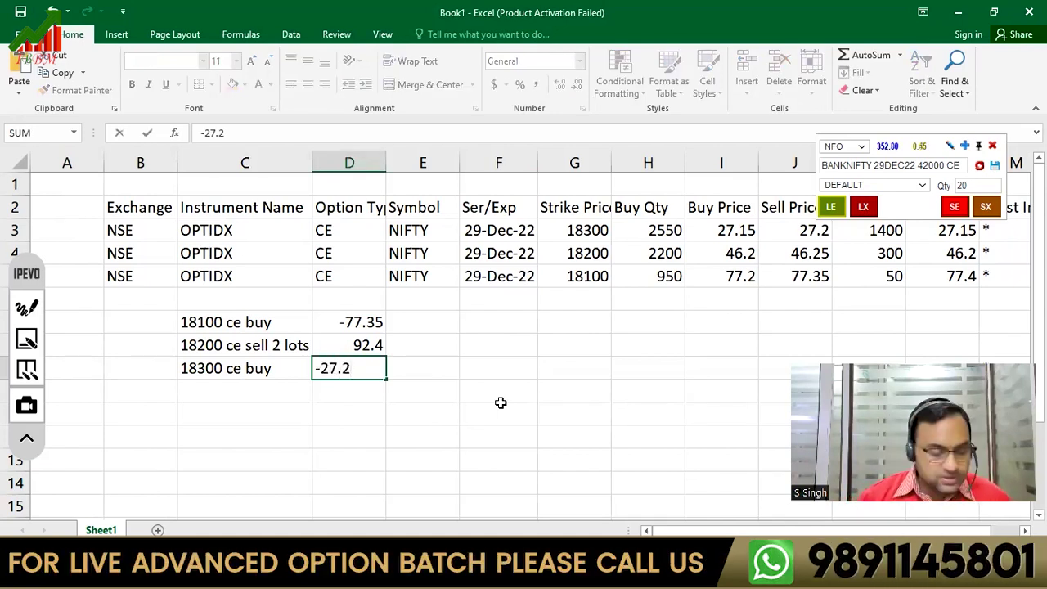
key("Tab")
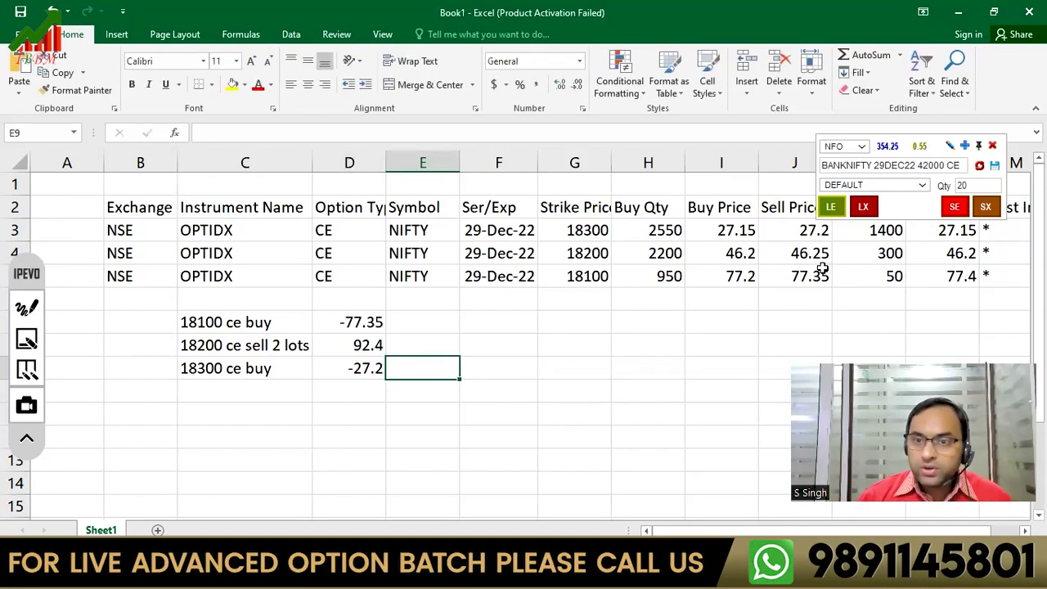
left_click(807, 270)
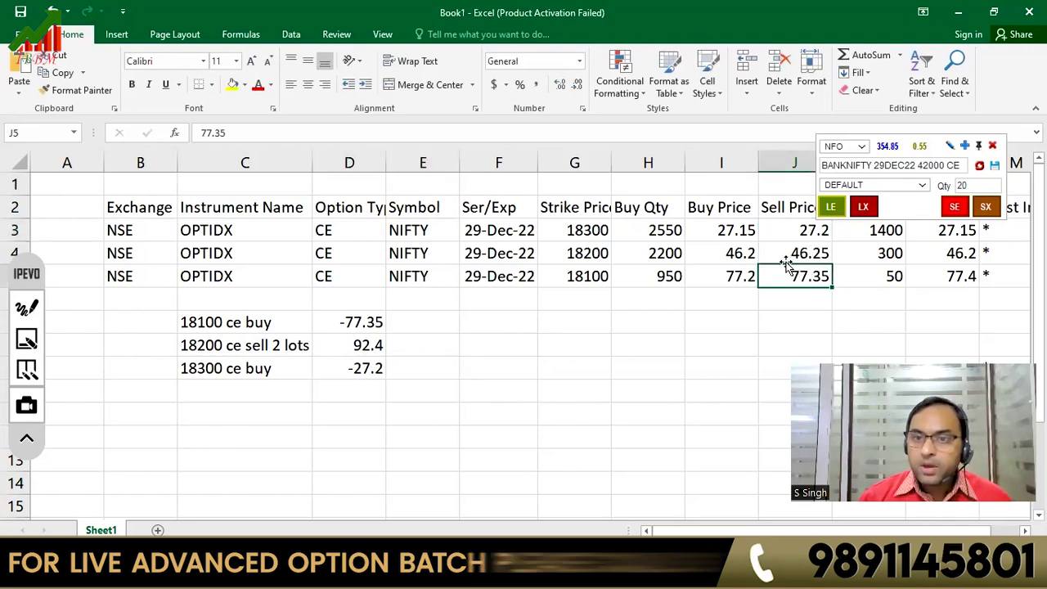
left_click(736, 255)
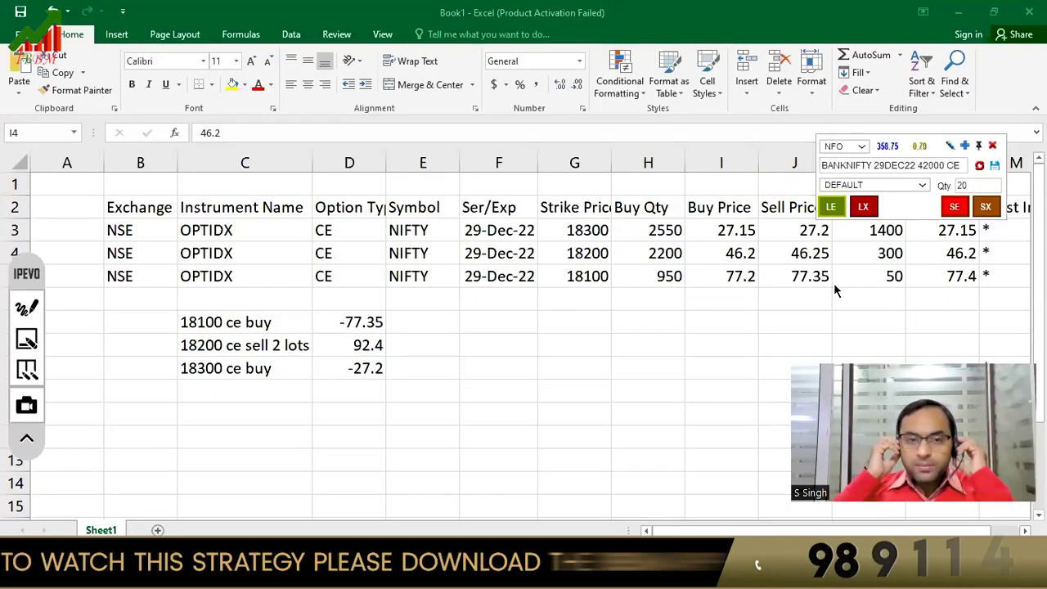
Add up the premiums of the three legs in D10 with the formula =D9+D8+D7.
left_click(368, 392)
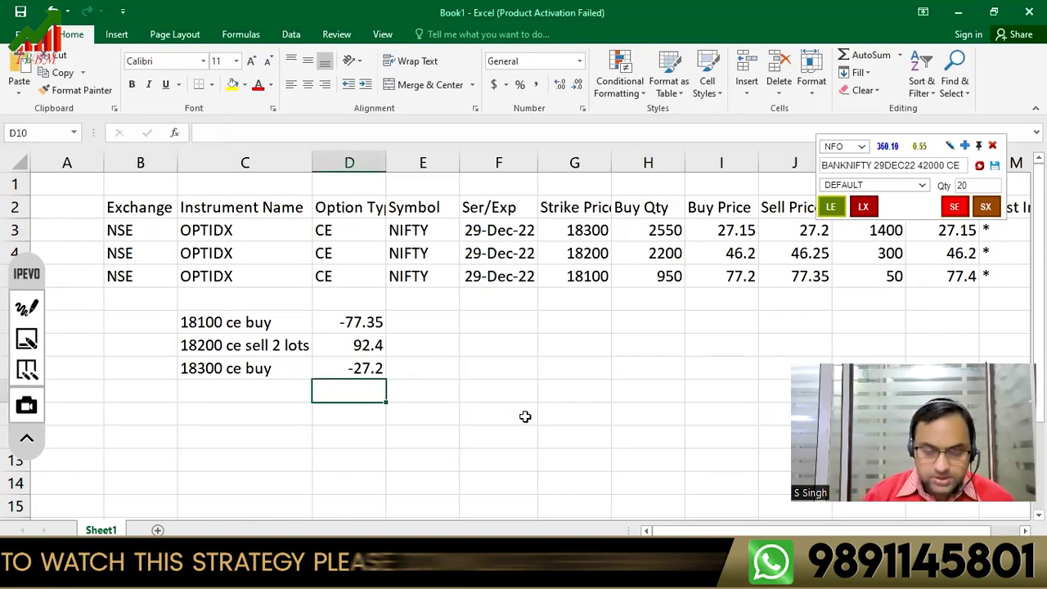
type("=D9+")
key("Up")
key("Up")
type("+")
key("Up")
key("Up")
key("Up")
key("Return")
key("Up")
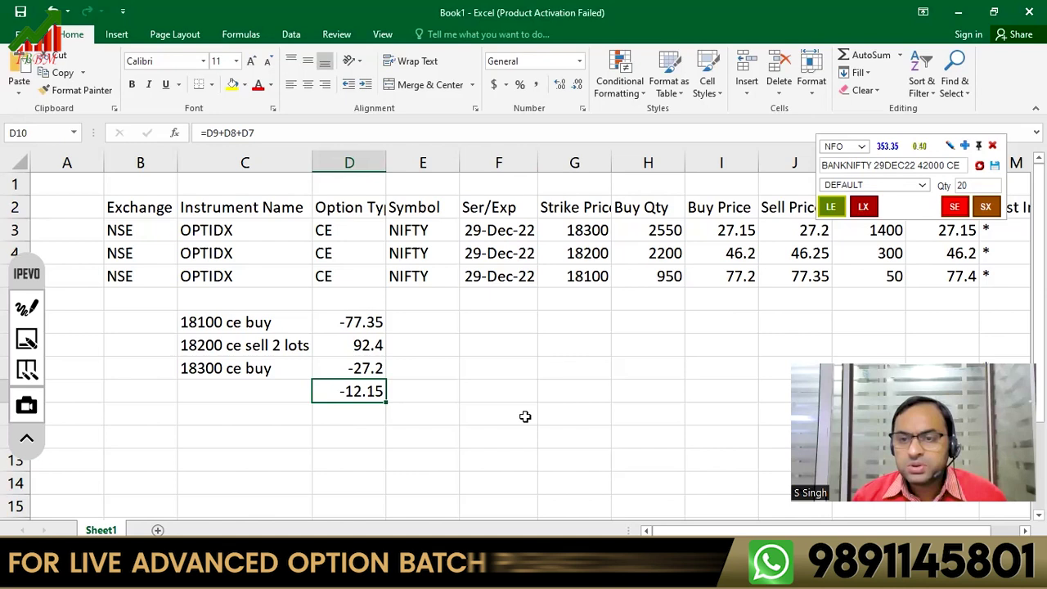
Enter 17500 in E6 as the heading of a scenario column beside the premiums.
key("Up")
key("Up")
key("Up")
key("Up")
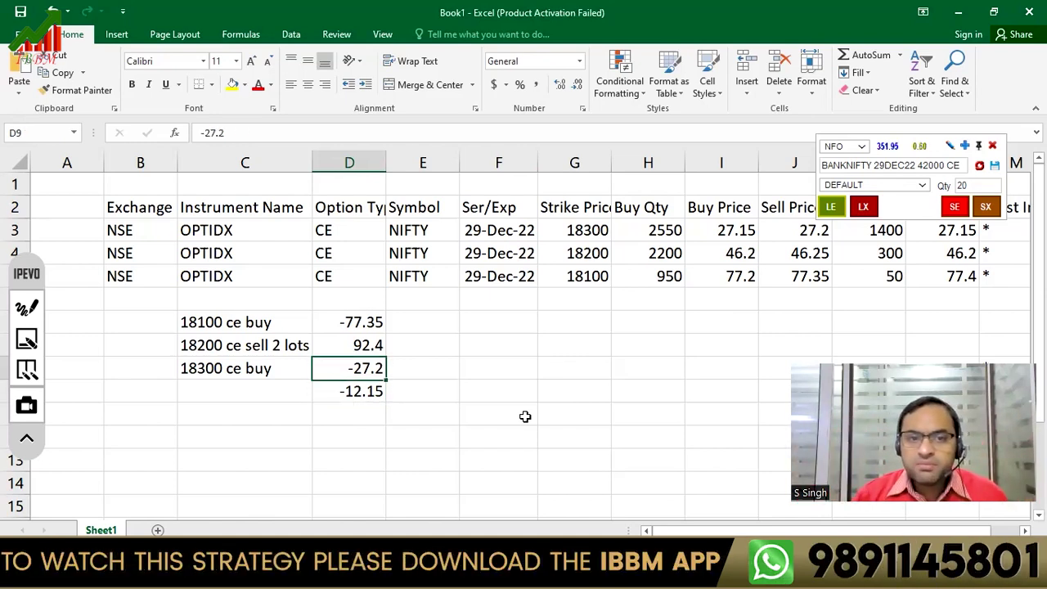
key("Right")
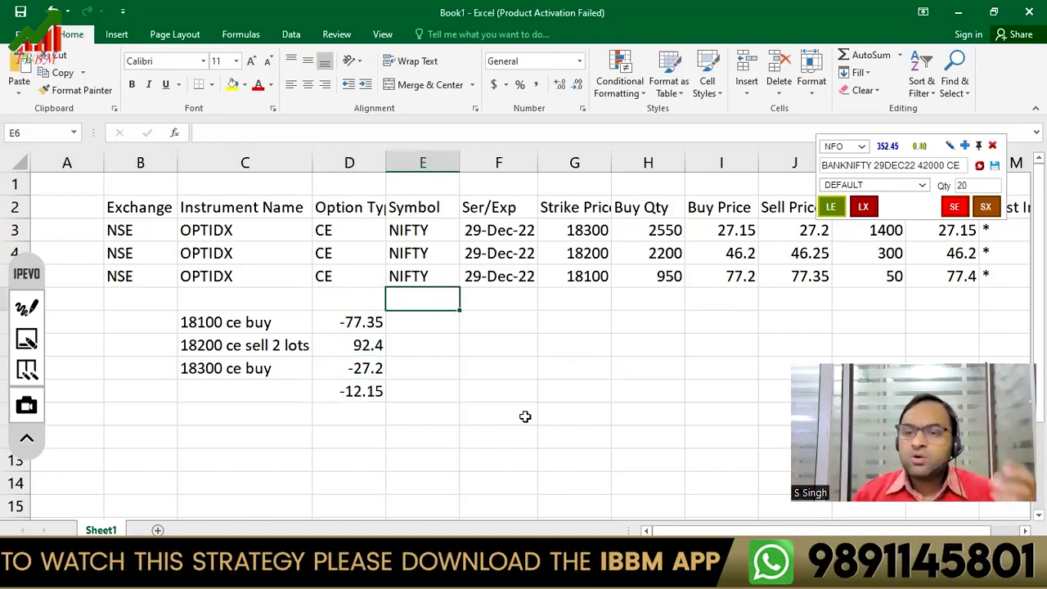
type("170")
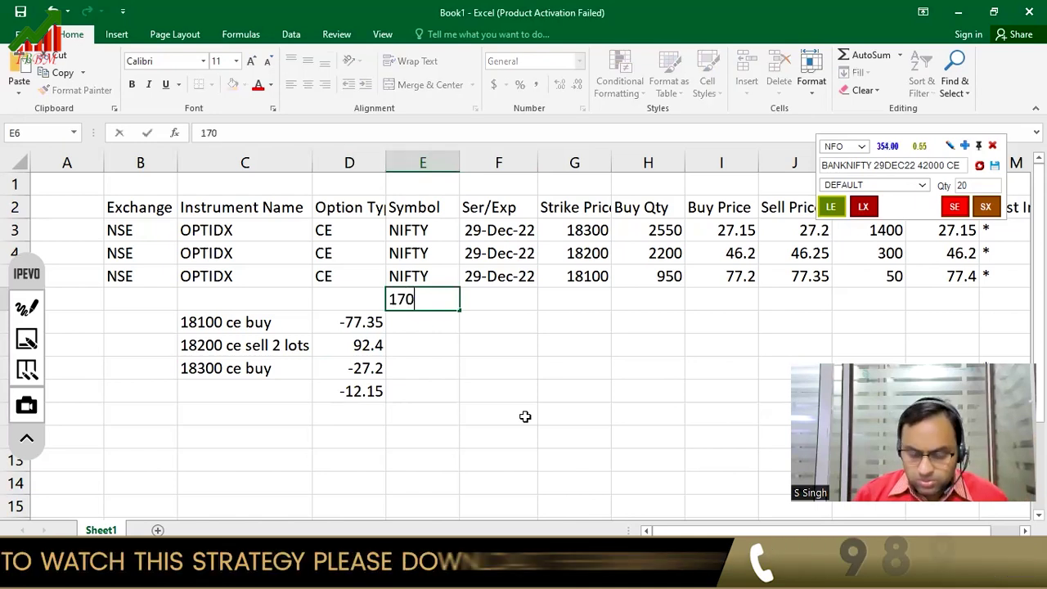
key("BackSpace")
type("500")
key("Return")
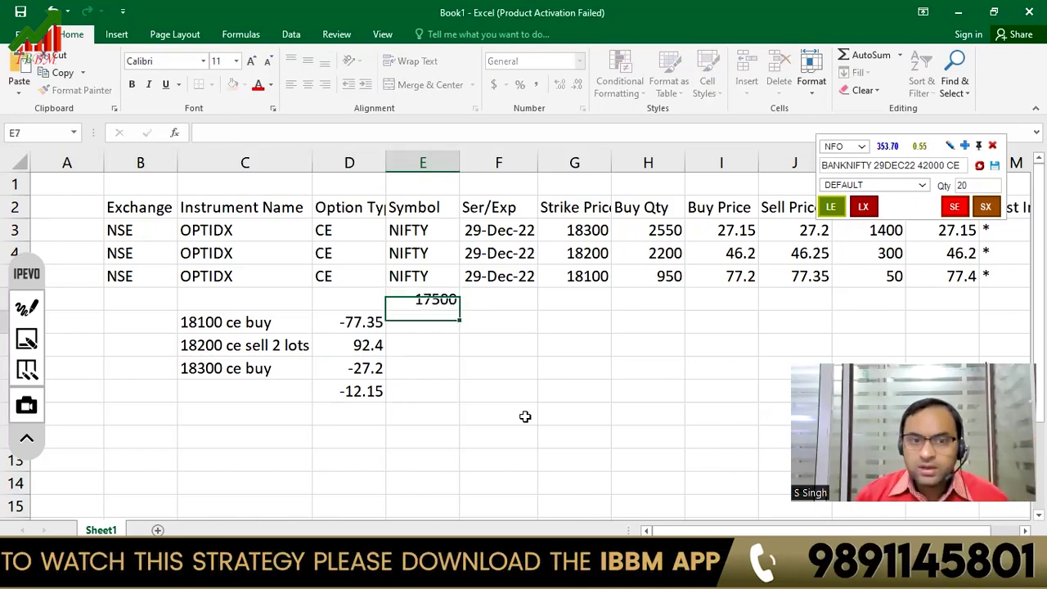
Fill in the 17500 scenario with -77.35, 92.4 and -27.2 in E7:E9 and a total of -12.15 in E10.
type("-")
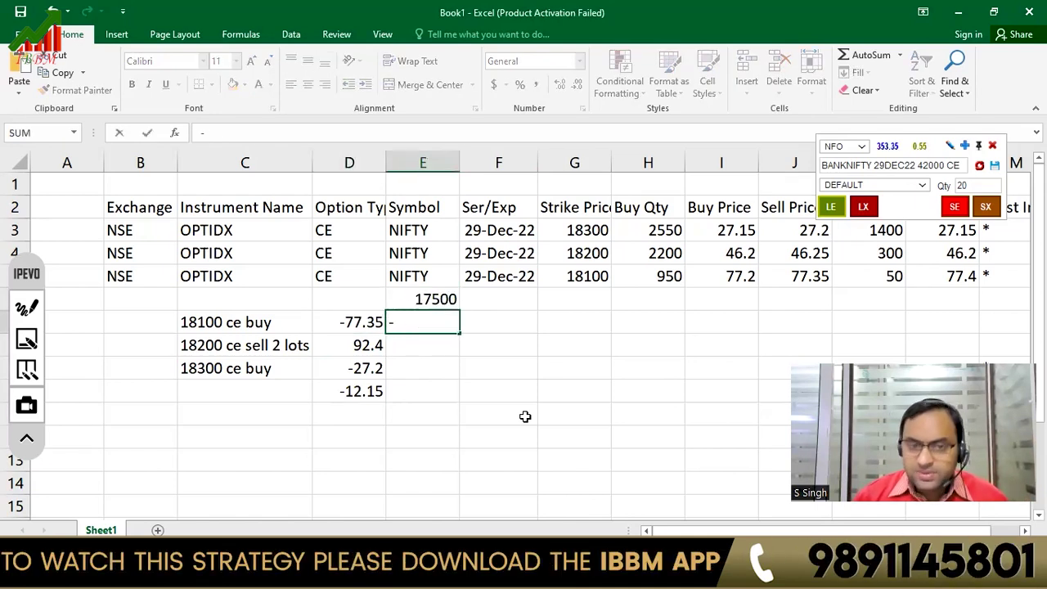
type("77.35")
key("Return")
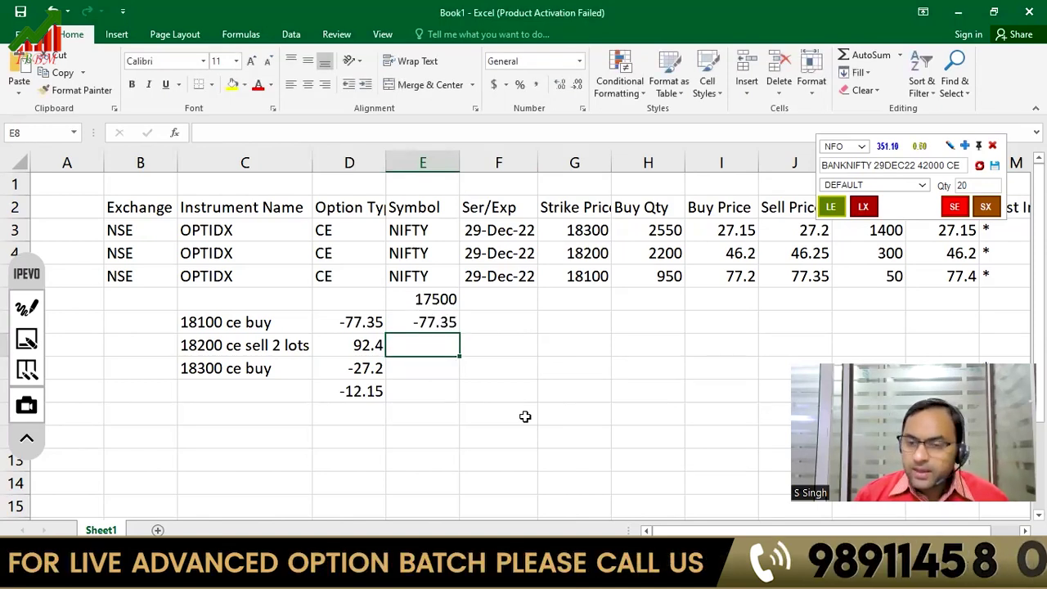
type("92.4")
key("Return")
key("Escape")
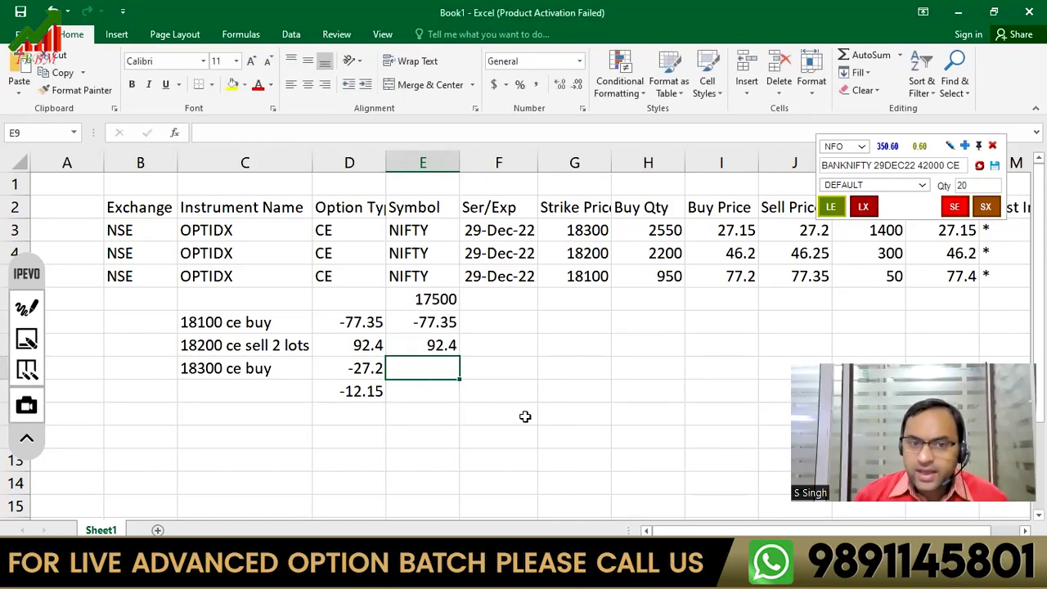
type("-27.2")
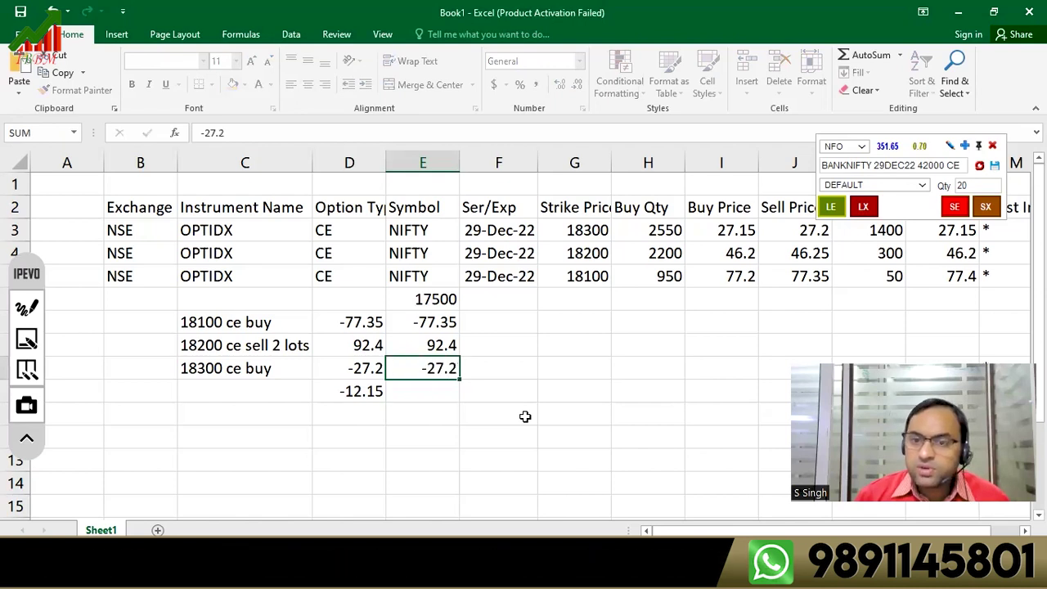
key("Return")
type("=")
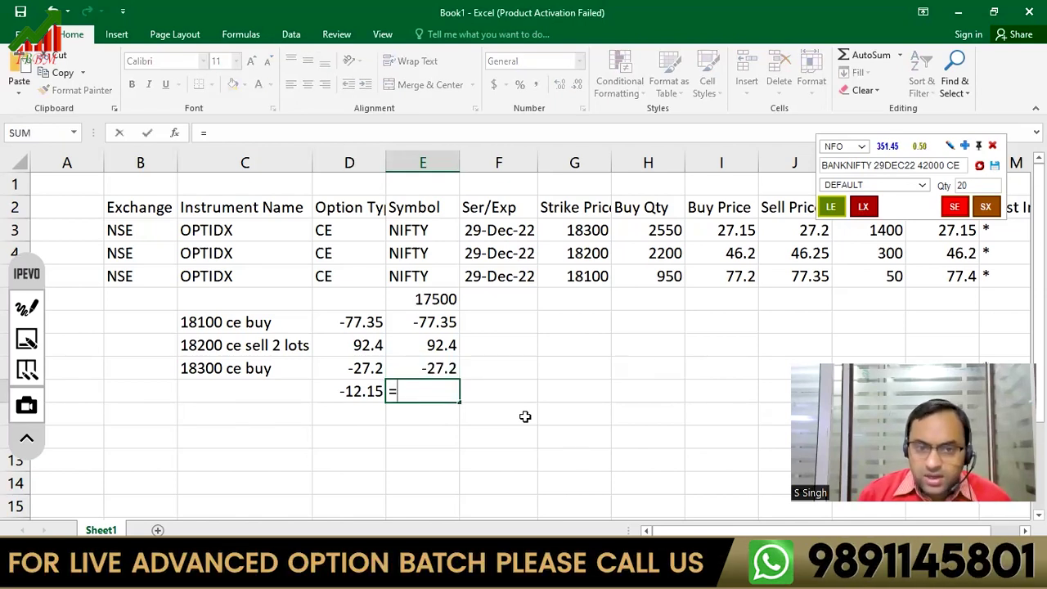
type("-12.15")
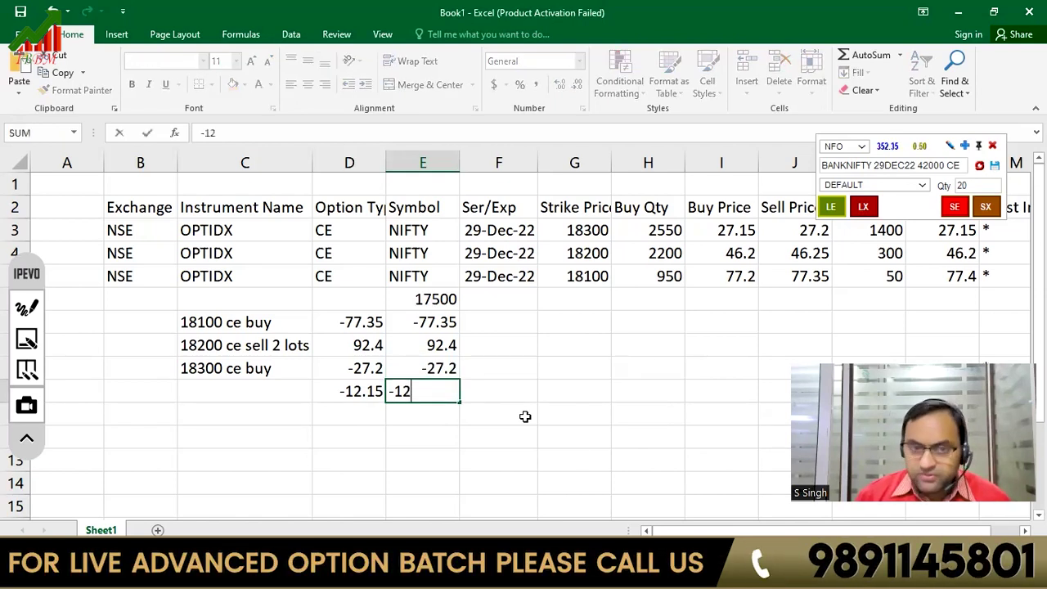
key("Return")
Try to enter 18500 in F6 as the heading of a second scenario column.
key("Up")
key("Up")
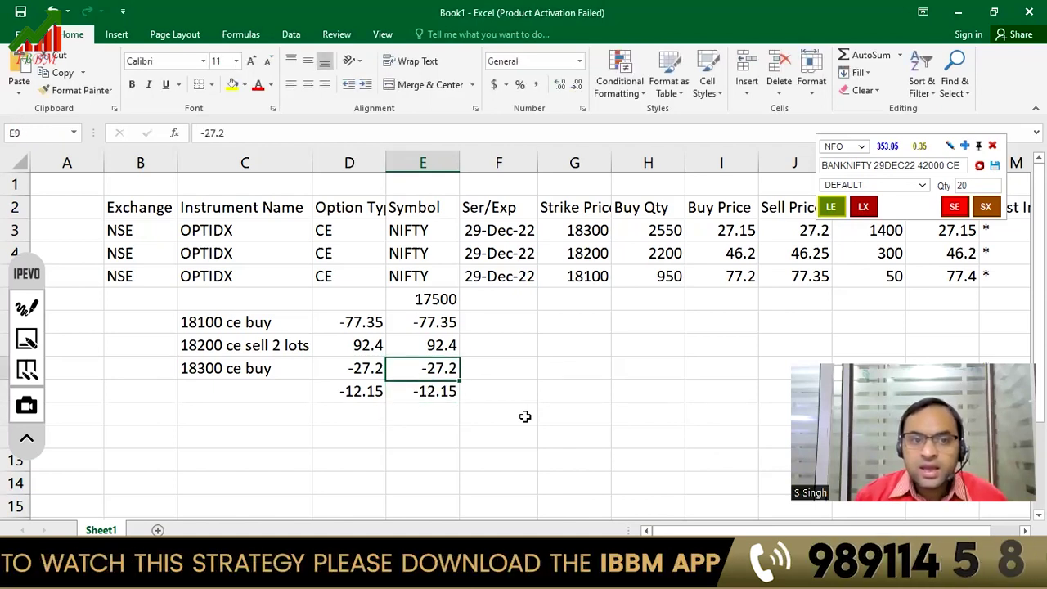
key("Up")
key("Left")
key("Left")
key("Left")
key("Up")
key("Right")
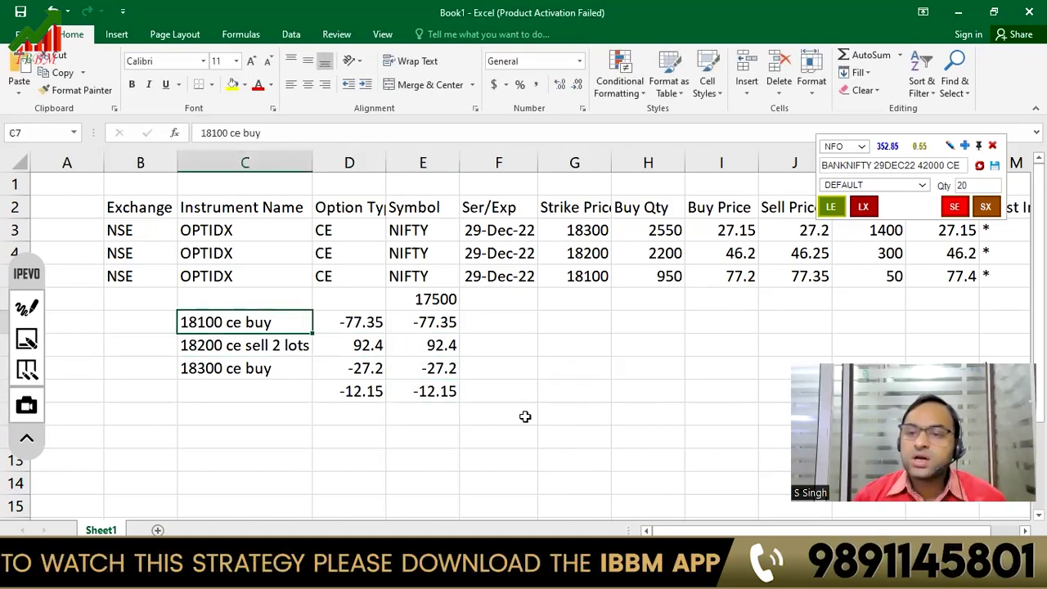
key("Right")
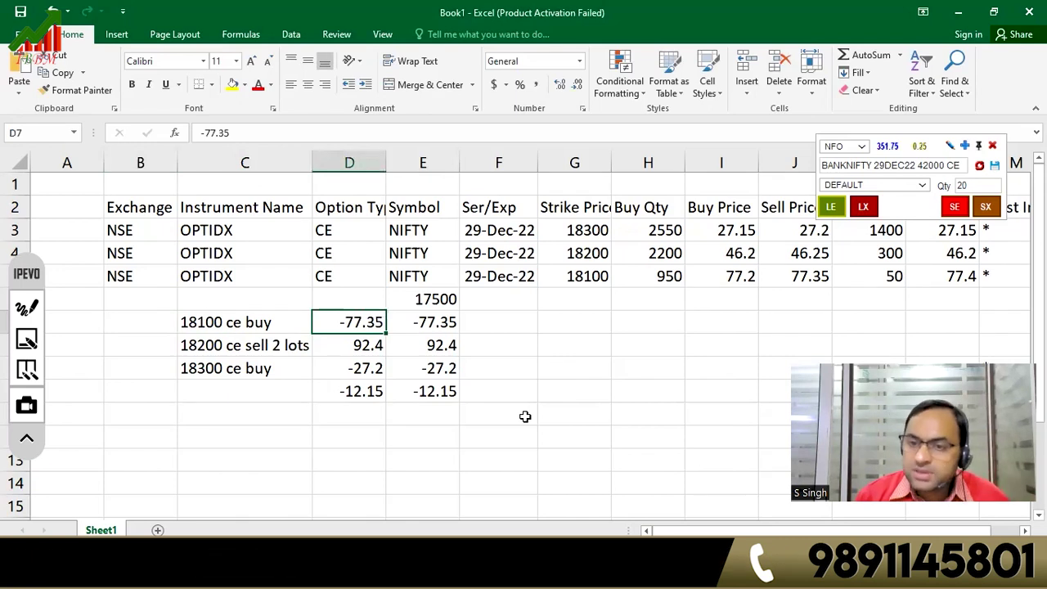
key("Up")
key("Right")
key("Right")
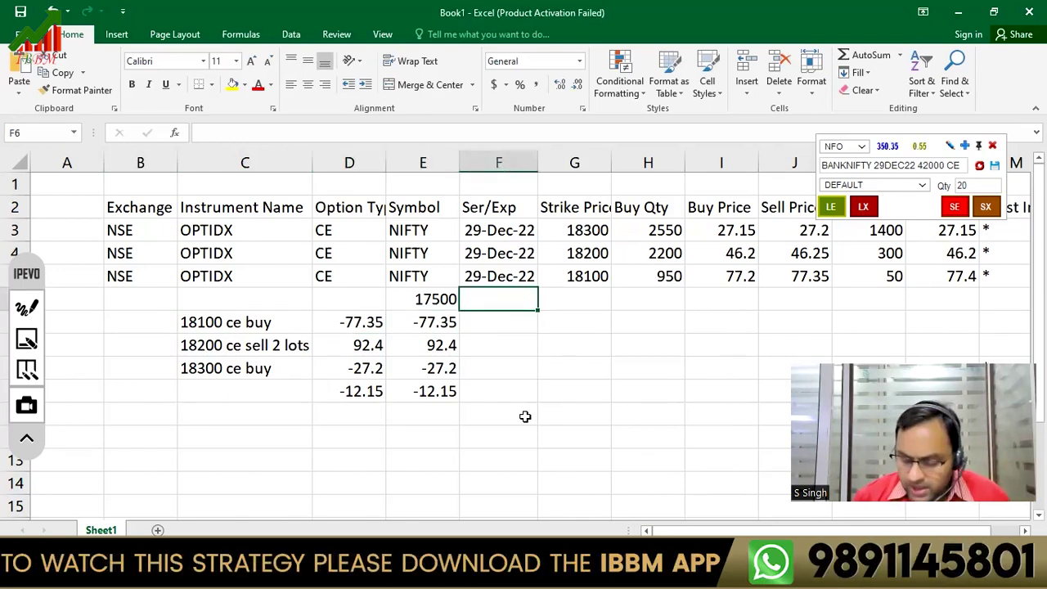
type("18500")
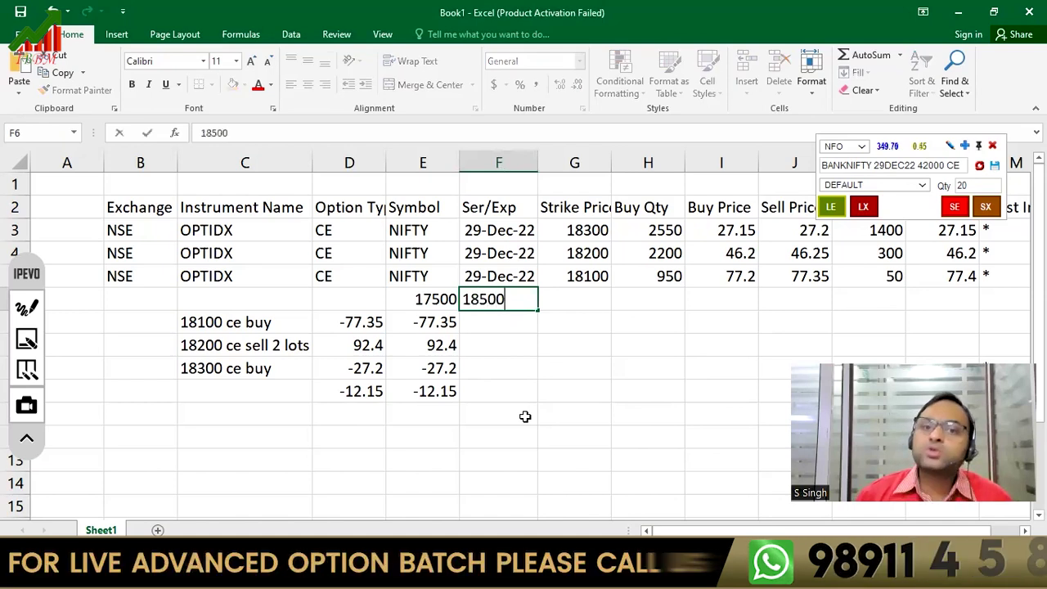
key("Return")
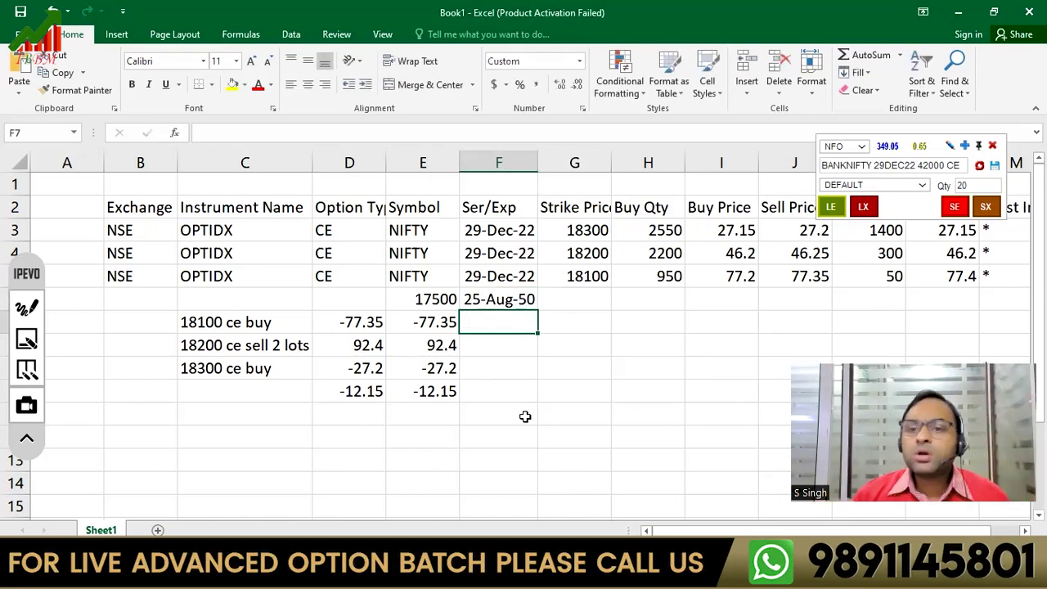
Try to calculate the 18100 CE buy result for the 18500 scenario in F7 with =400-77.35.
key("Left")
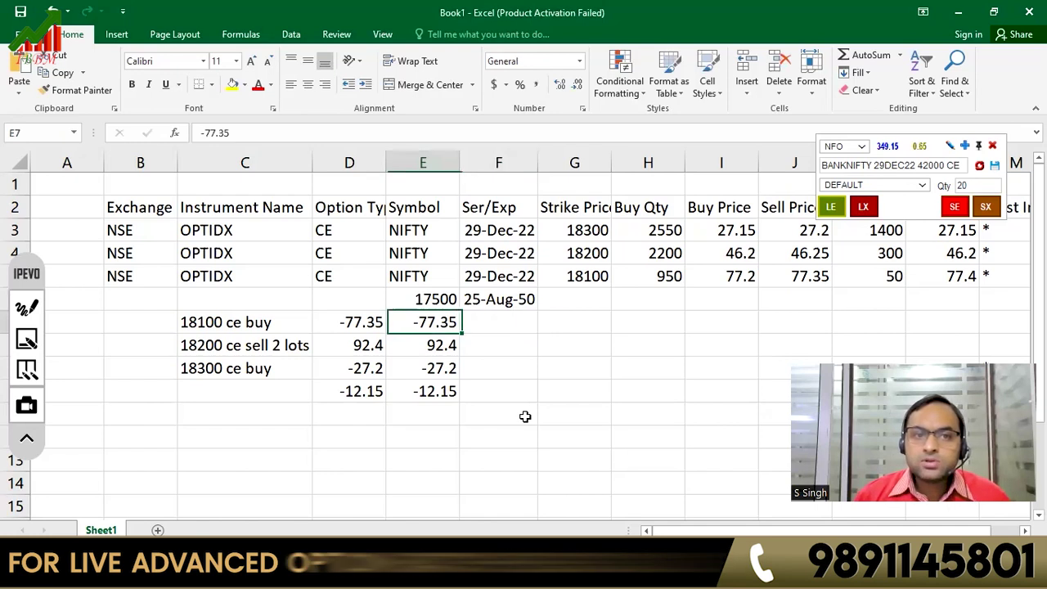
key("Left")
key("Left")
key("Right")
key("Right")
key("Right")
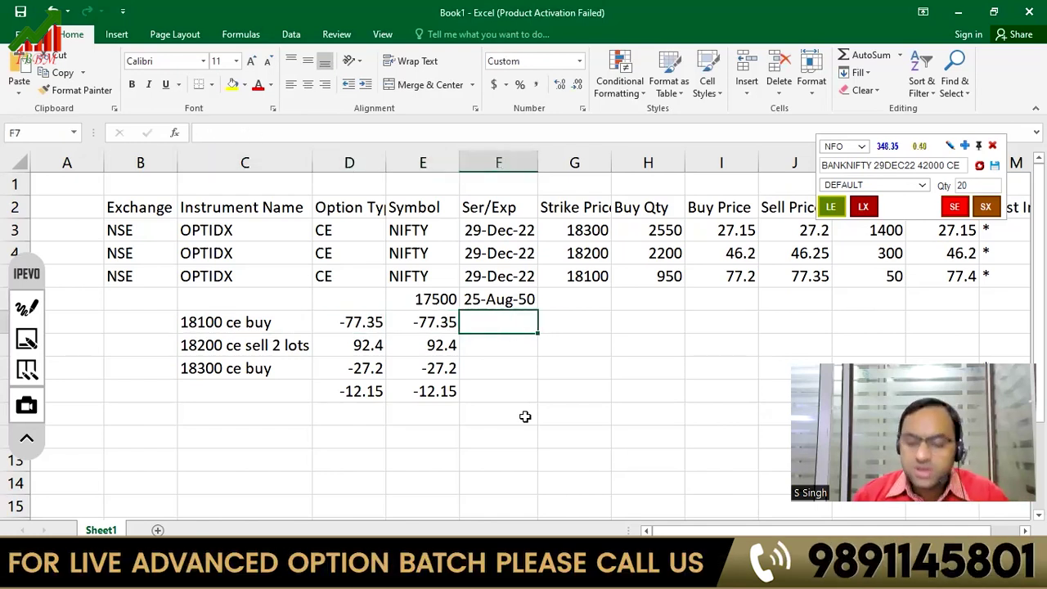
type("=400-77.35")
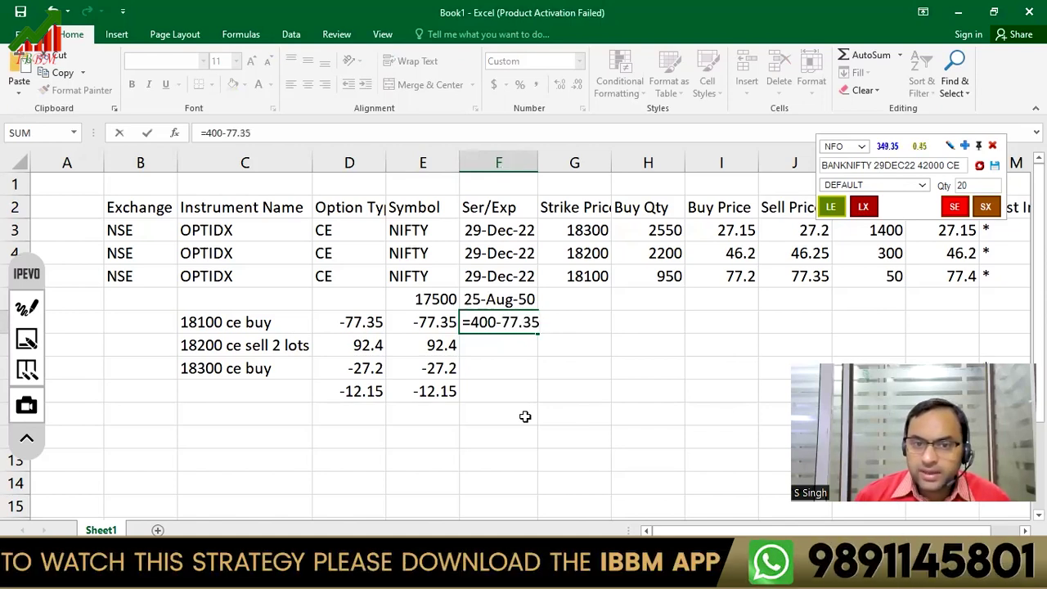
key("Return")
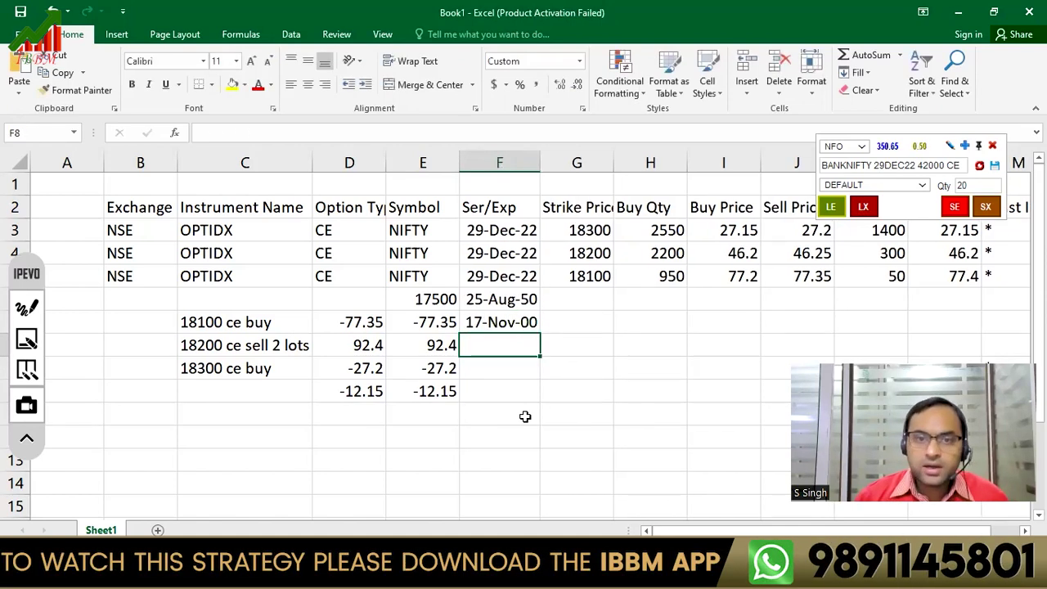
Undo the two entries made in F6 and F7.
left_click(466, 317)
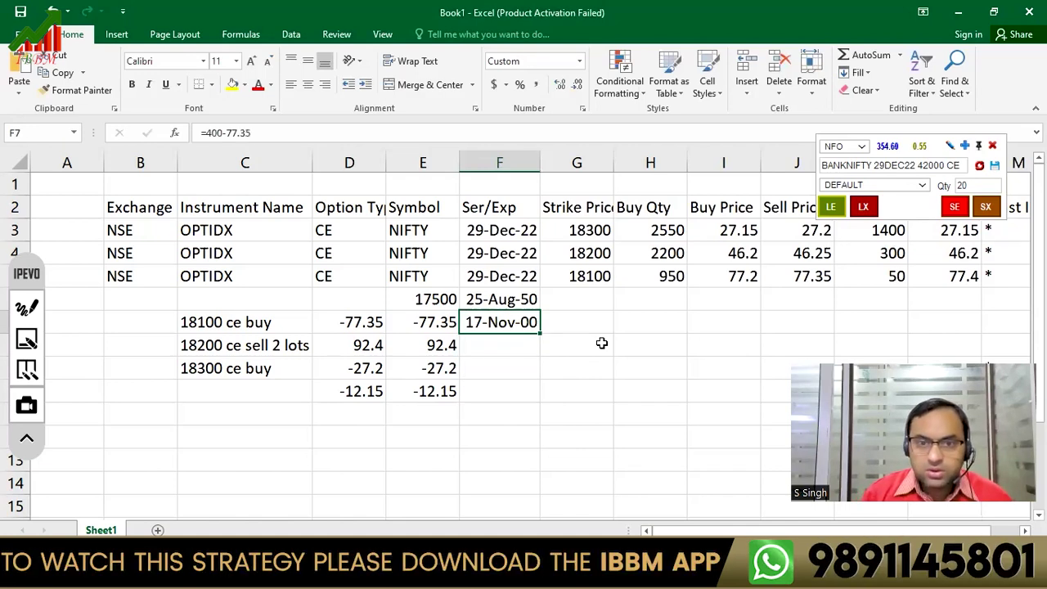
key("ctrl+z")
key("ctrl+z")
Enter the scenario level 18500 in G6 and calculate the 18100 CE buy result in G7 with =400-77.35.
type("18500")
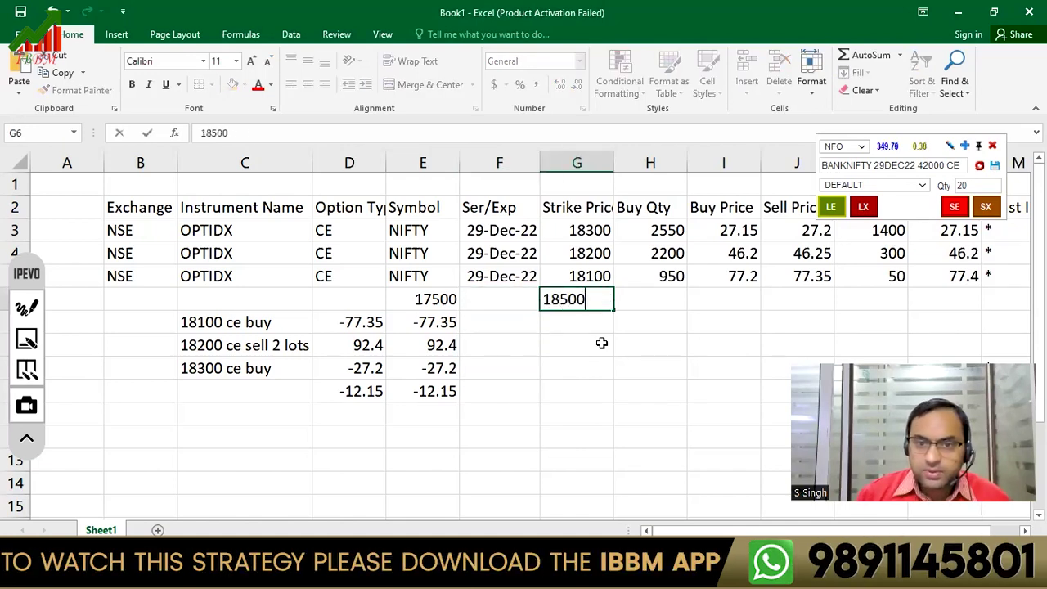
key("Return")
type("40")
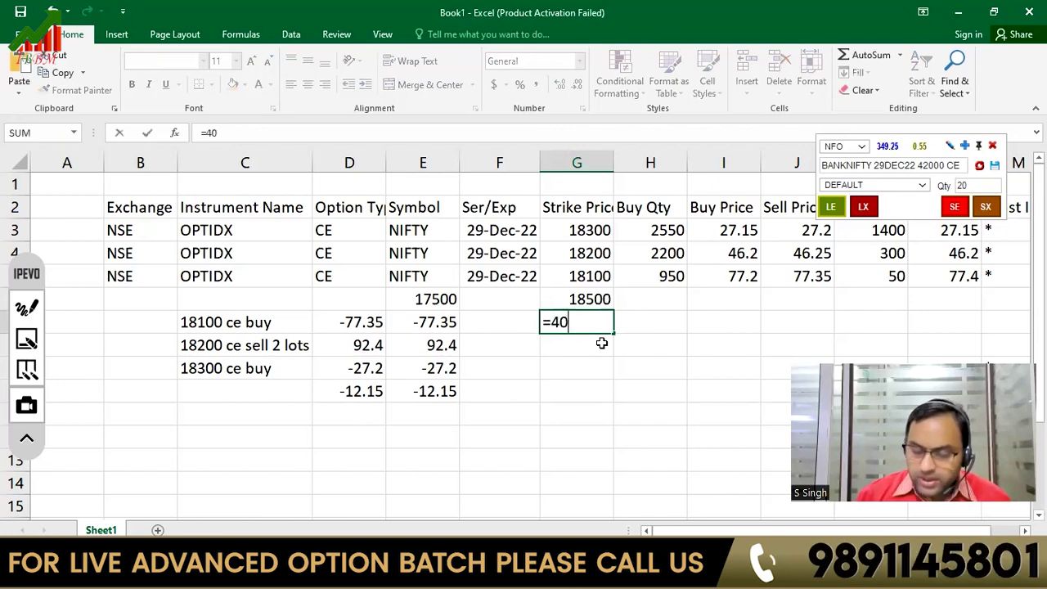
type("0-77.35")
key("Return")
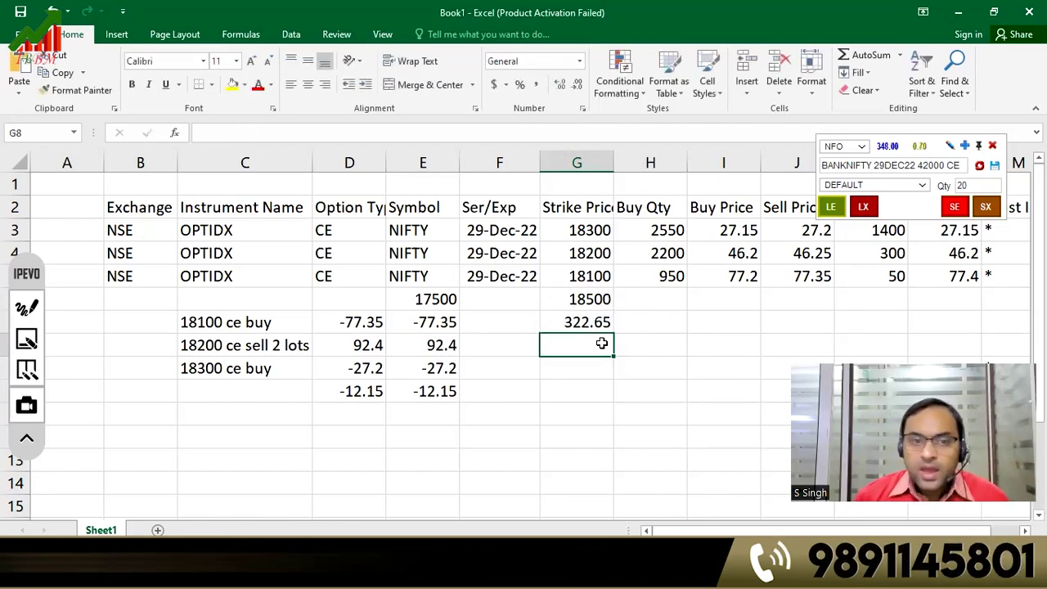
Calculate the single-lot 18200 CE sell result for the 18500 scenario in G8 with =46.2-300.
key("Left")
key("Left")
key("Left")
key("Left")
key("Left")
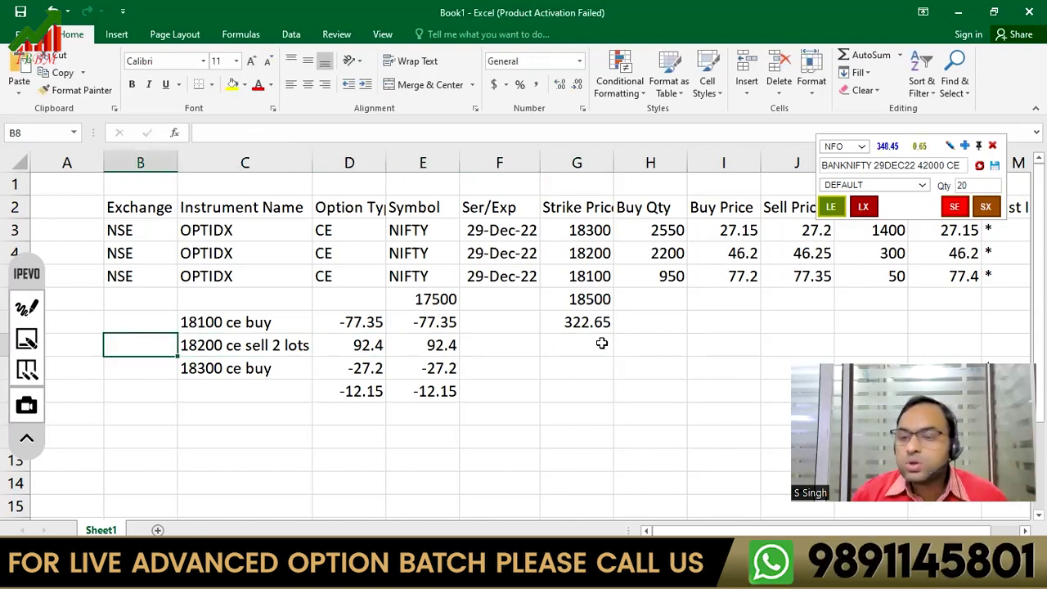
key("Right")
key("Right")
key("Right")
key("Right")
key("Right")
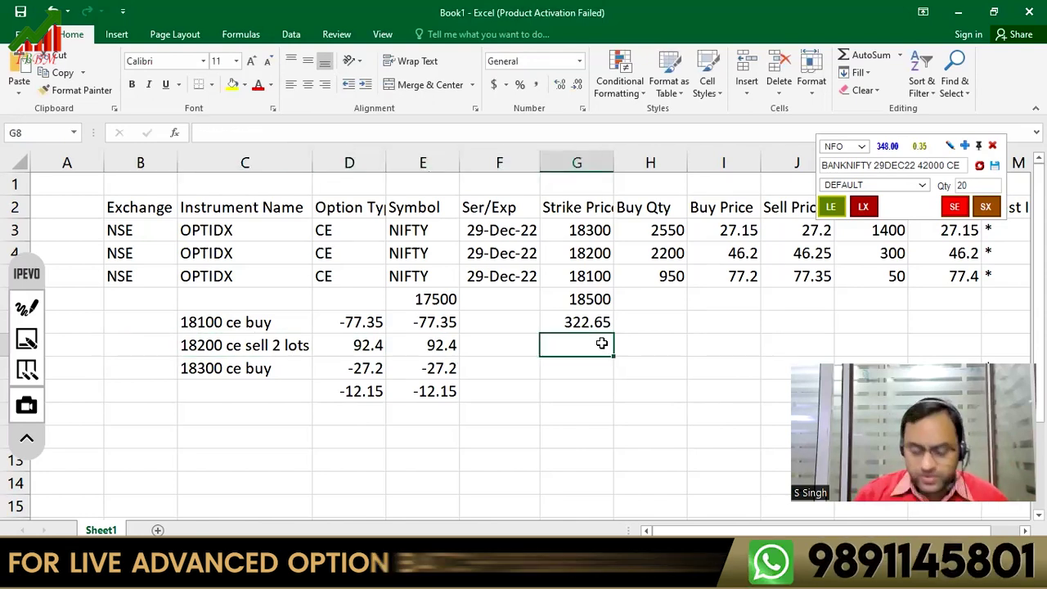
type("=")
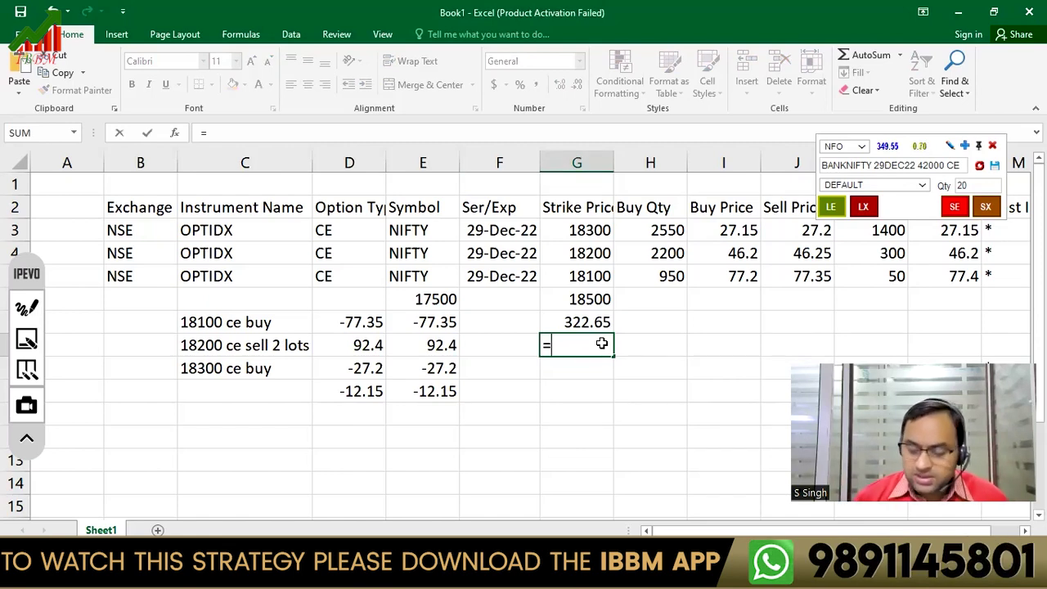
type("46.2-3")
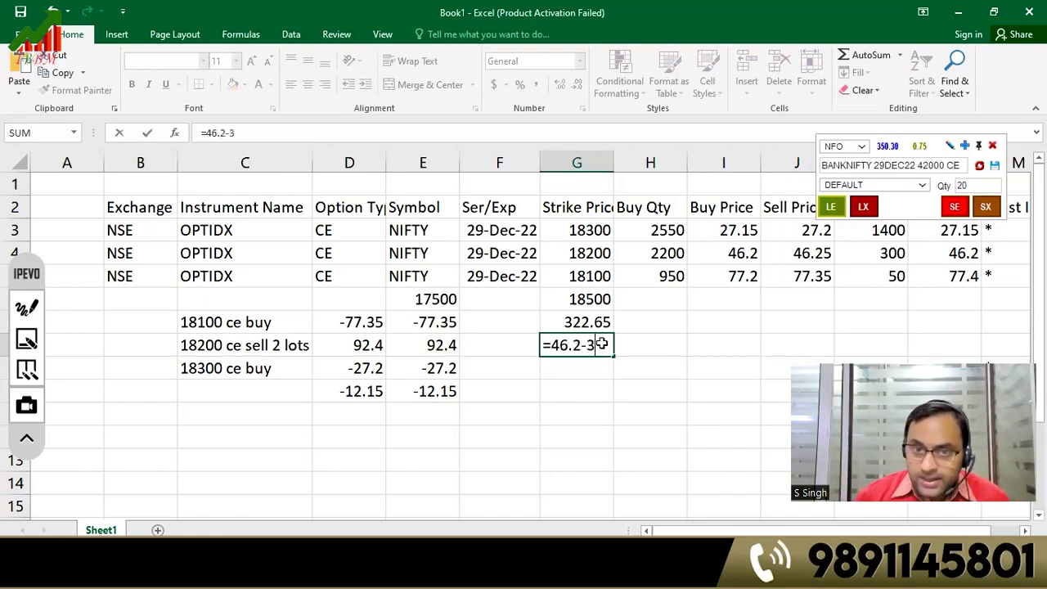
type("00")
key("Return")
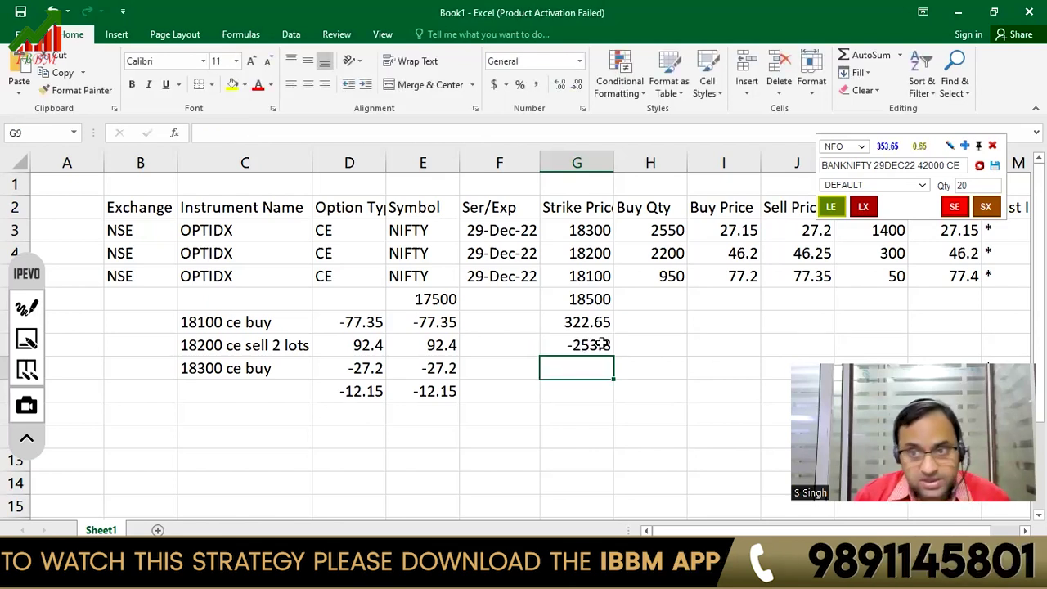
Replace the 18200 CE sell entry in G8 with the two-lot formula =-253.8*2.
left_click(601, 344)
type("=")
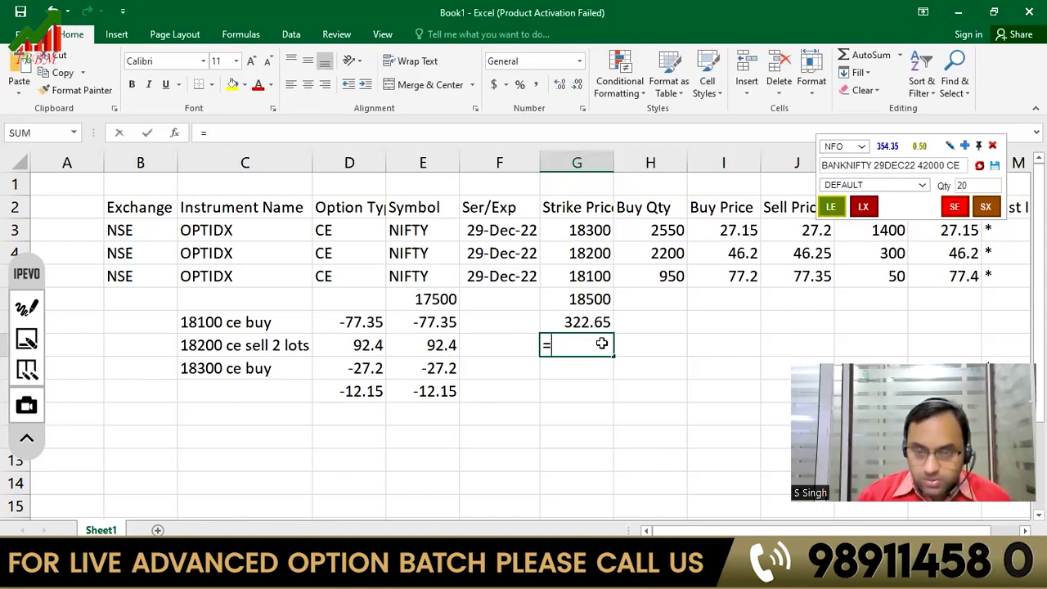
type("-253.8*2")
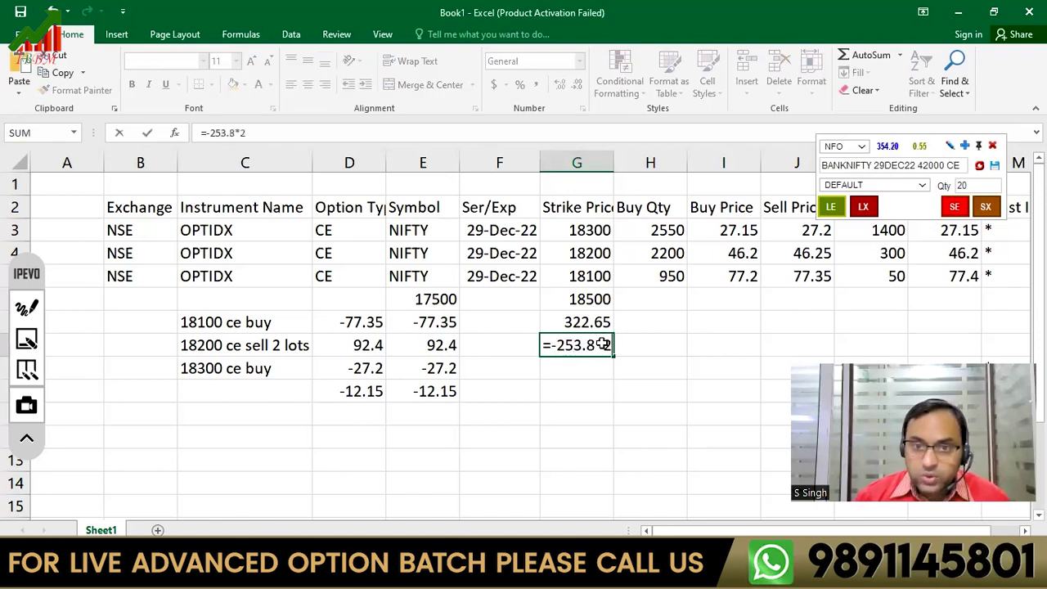
key("Return")
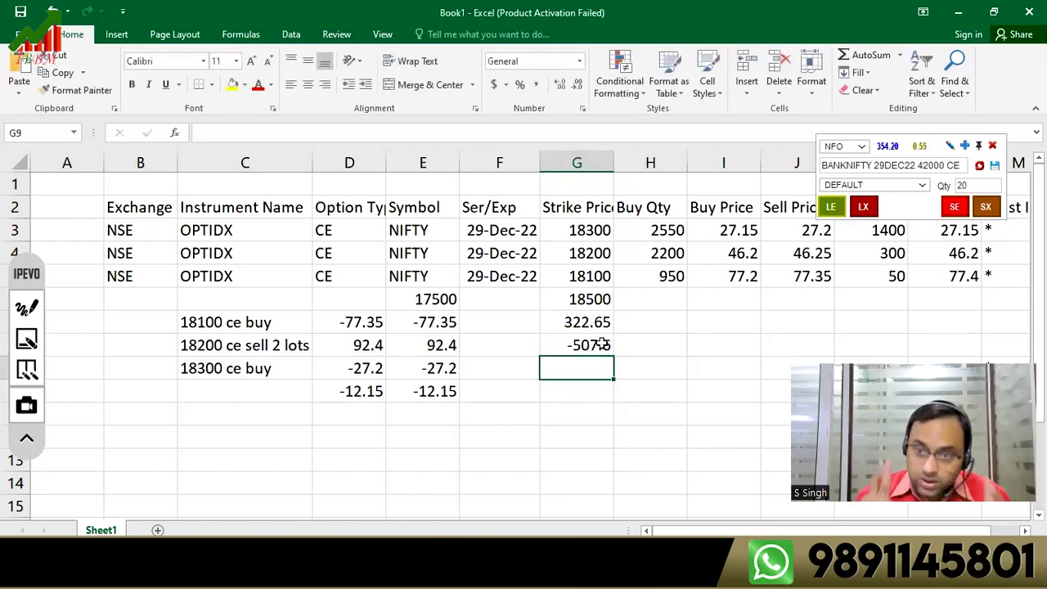
Calculate the 18300 CE buy result for the 18500 scenario in G9 with =200-27.12.
key("Left")
key("Left")
key("Left")
key("Left")
key("Left")
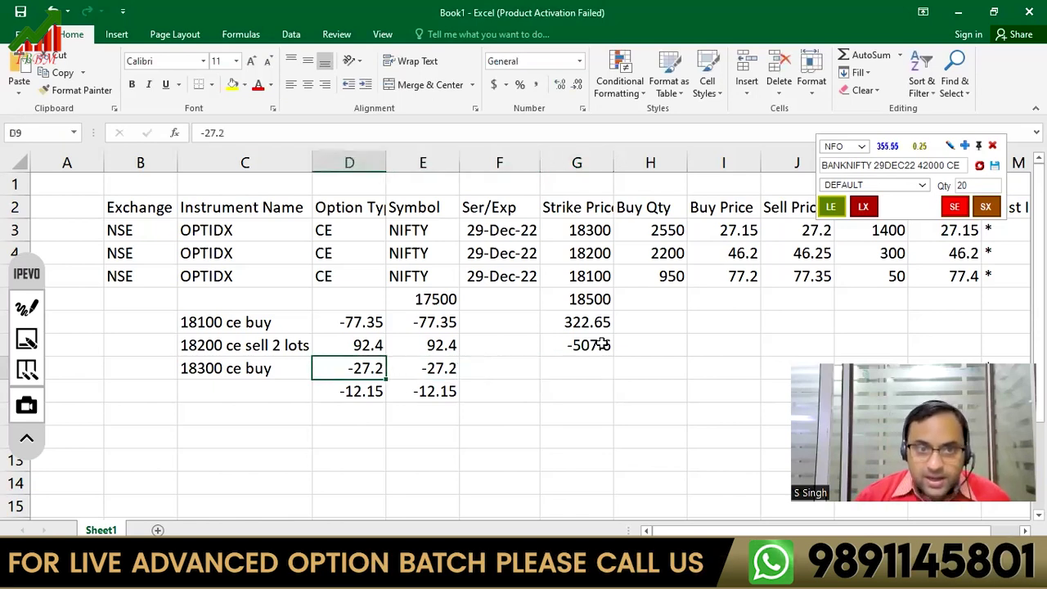
key("Right")
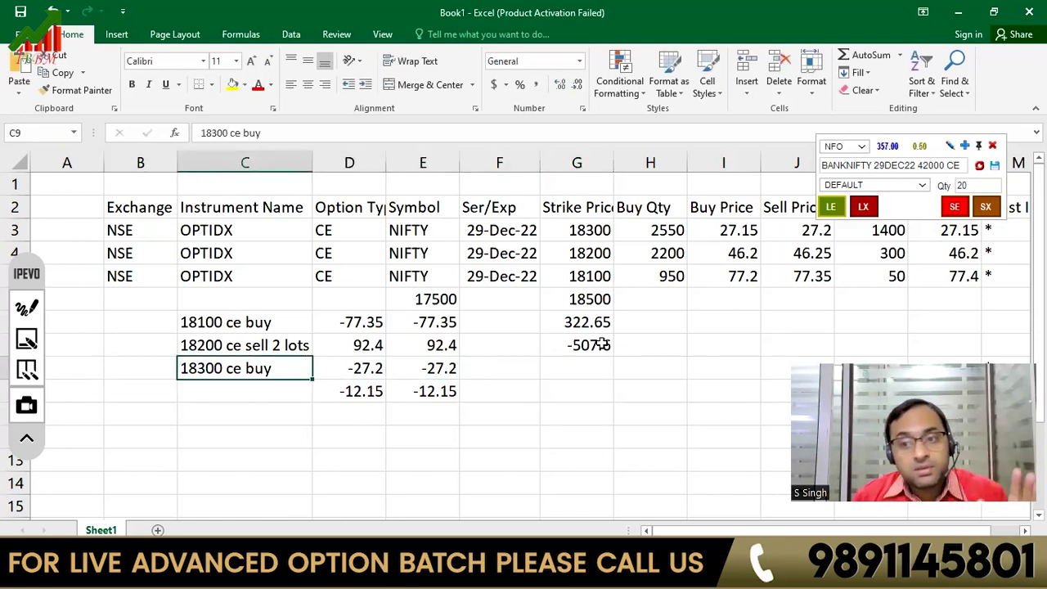
key("Right")
key("Right")
key("Right")
key("Right")
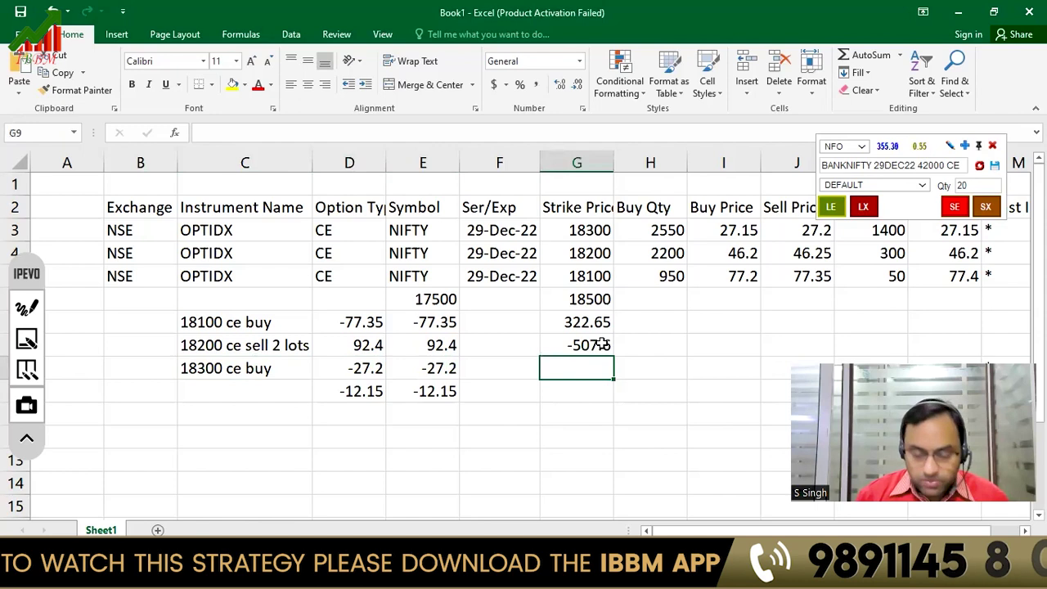
type("=200-")
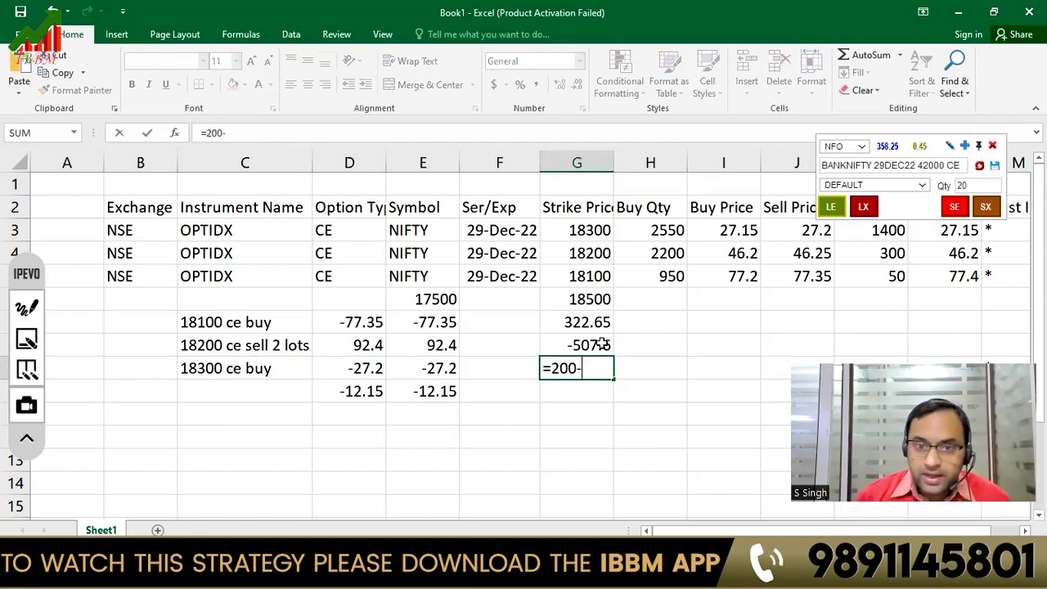
type("27.12")
key("Return")
Correct the 18300 CE buy formula in G9 to =200-27.2.
key("Up")
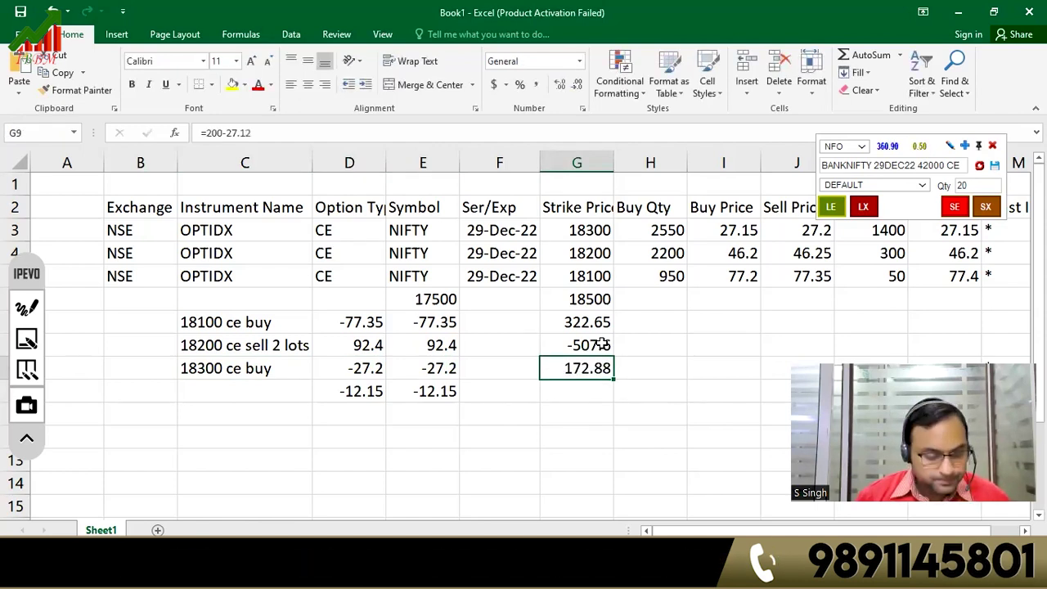
key("F2")
key("BackSpace")
key("BackSpace")
type("2")
key("Return")
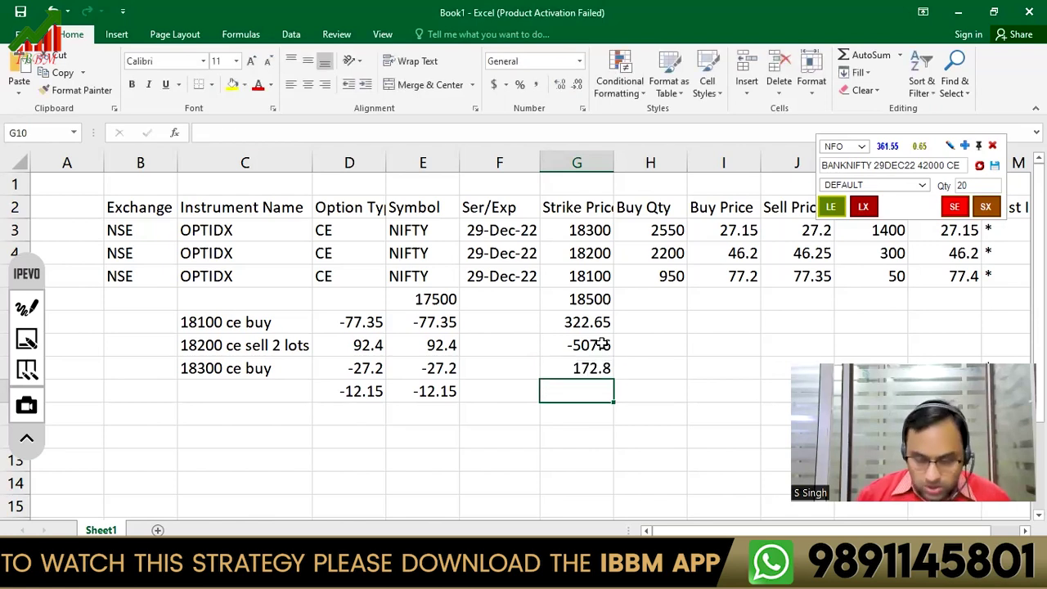
Total the three leg results of the 18500 scenario in G10 by adding G9, G8 and G7.
type("=")
key("Up")
type("+")
key("Up")
key("Up")
type("+")
key("Up")
key("Up")
key("Up")
key("Return")
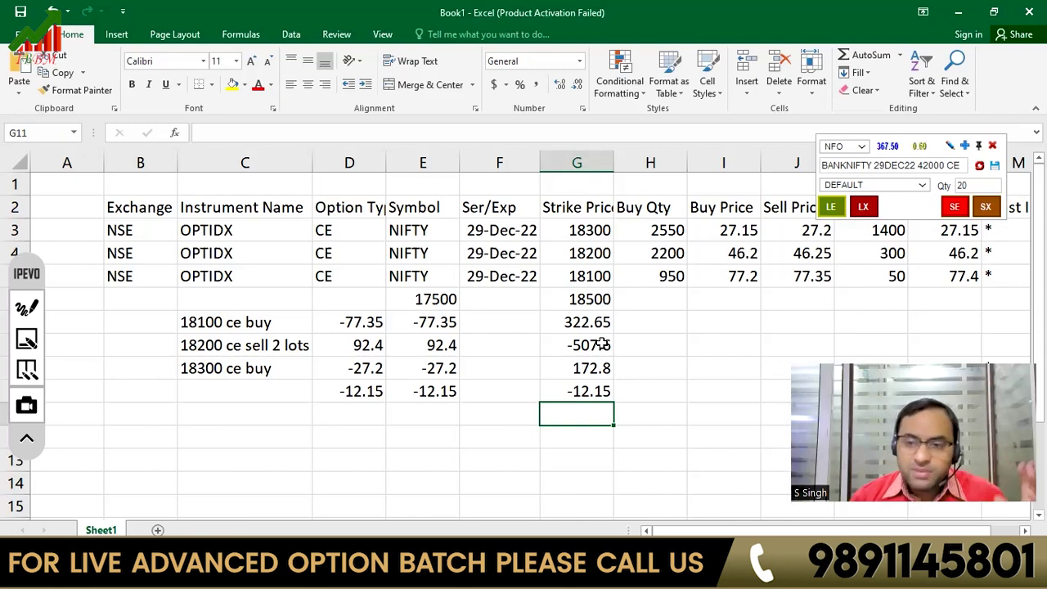
Subtract the 12.15 net cost from 100 with a formula in H11.
key("Up")
key("Up")
key("Down")
key("Down")
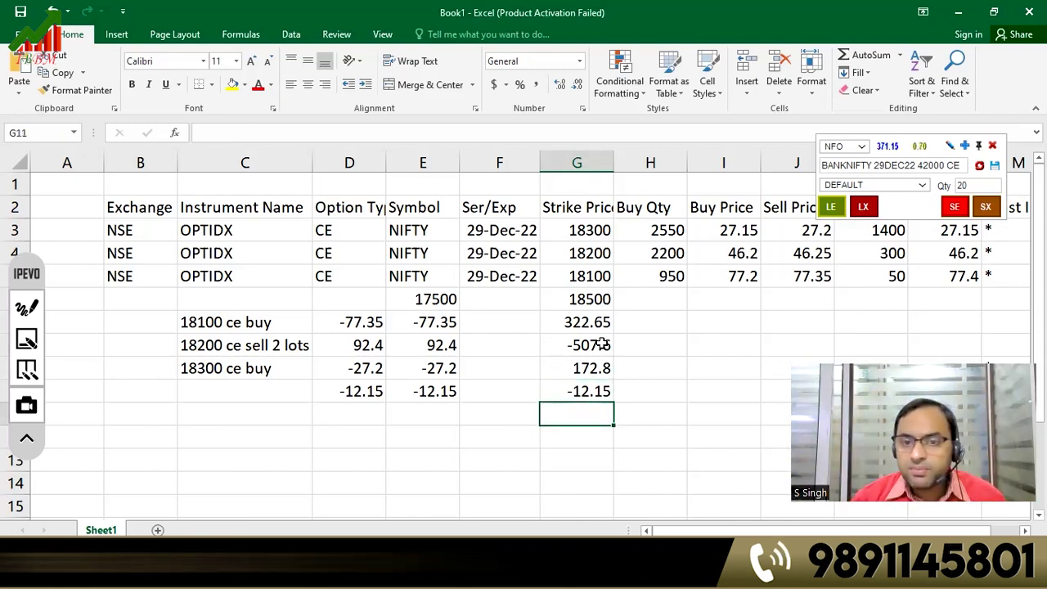
key("Right")
type("=100-")
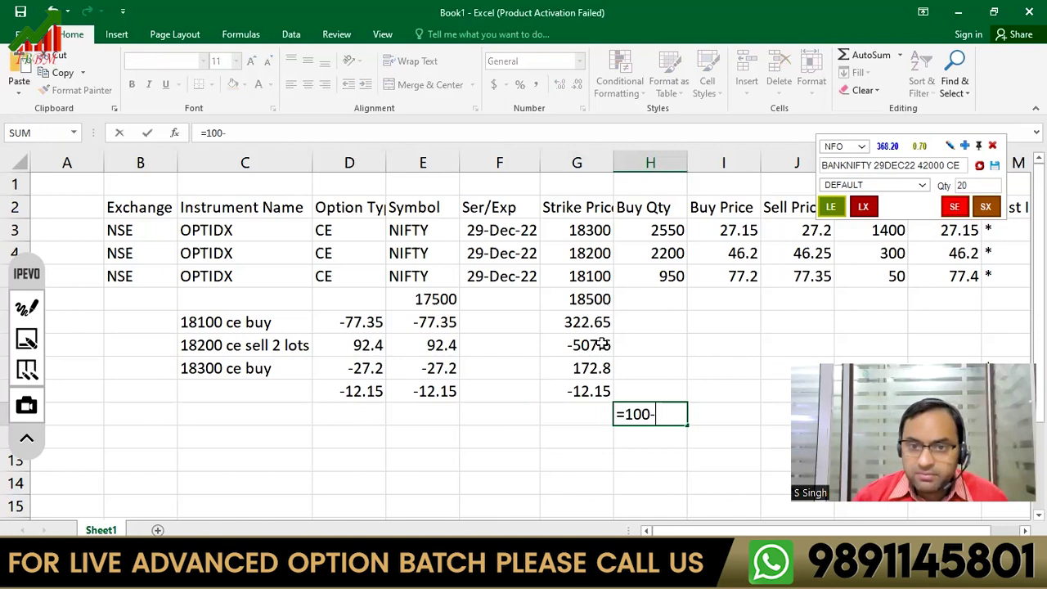
key("Return")
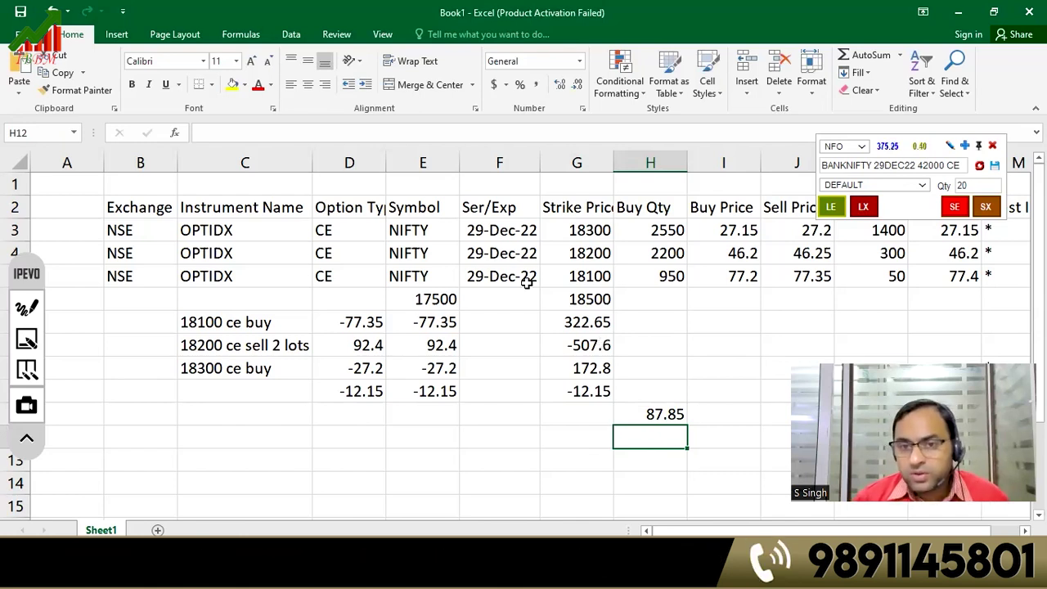
left_click(601, 276)
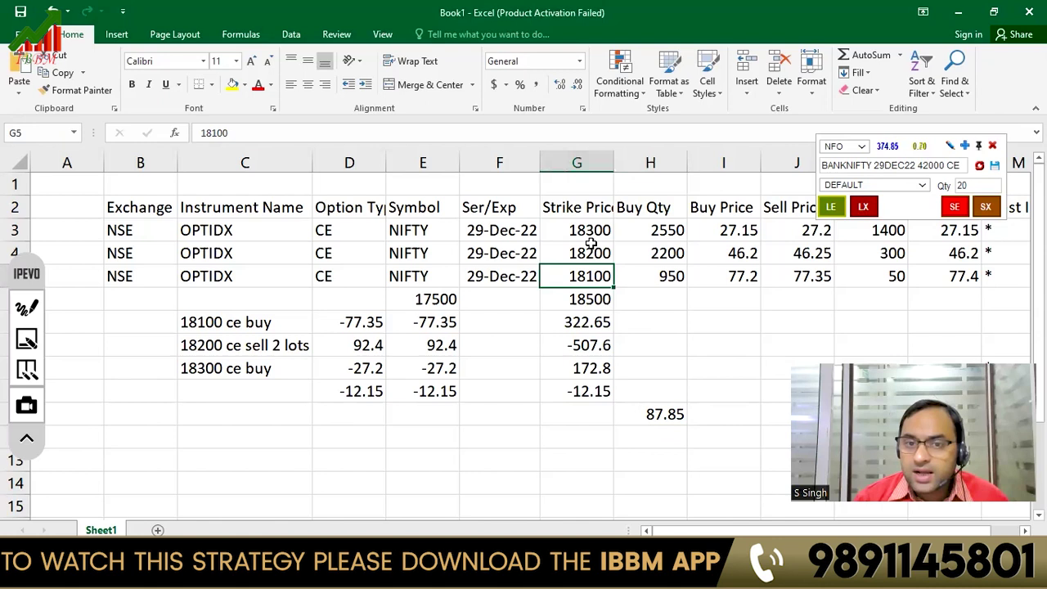
left_click(594, 230, "ctrl")
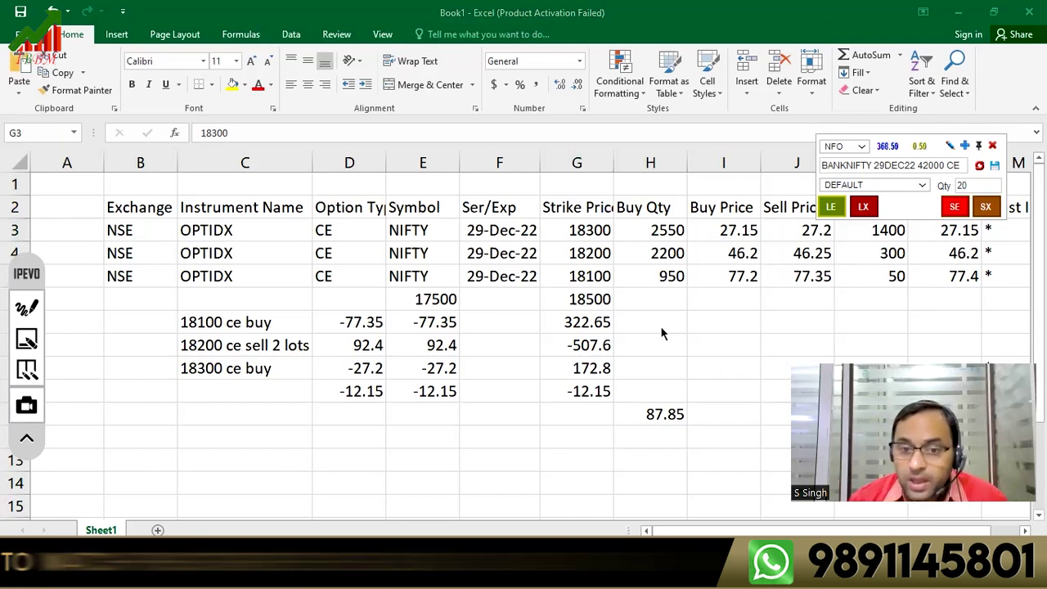
left_click(440, 429)
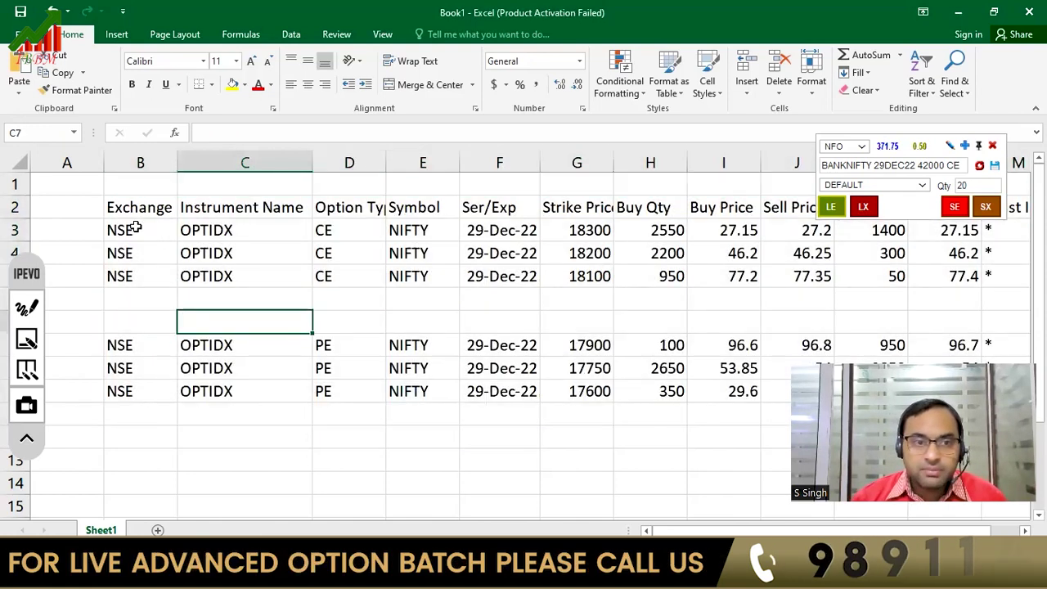
Clear the three NIFTY call option records from rows 3 to 6, above the put option records.
left_click_drag(104, 230, 986, 297)
key("Delete")
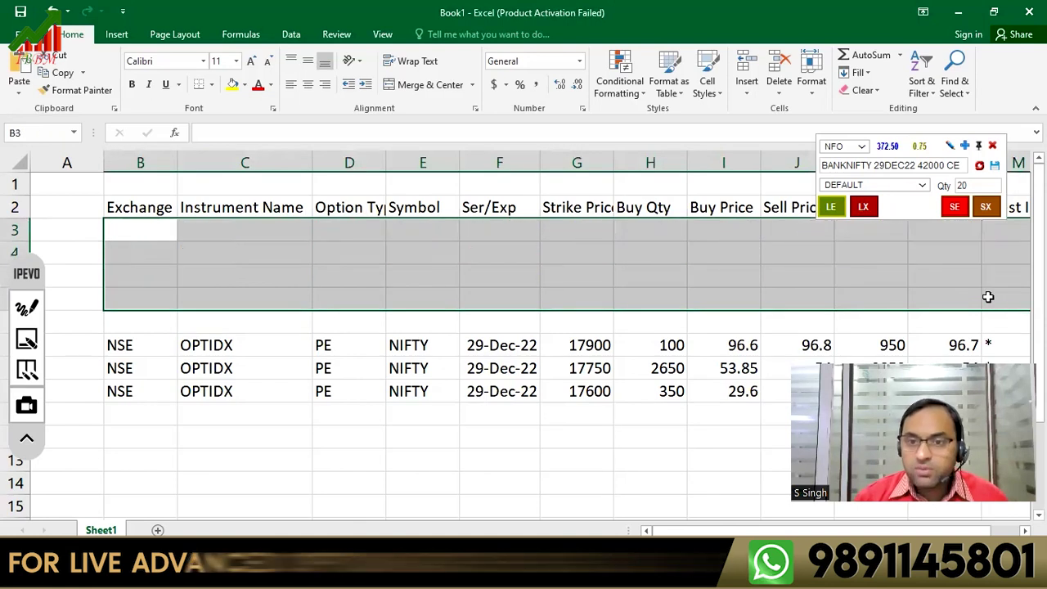
key("Down")
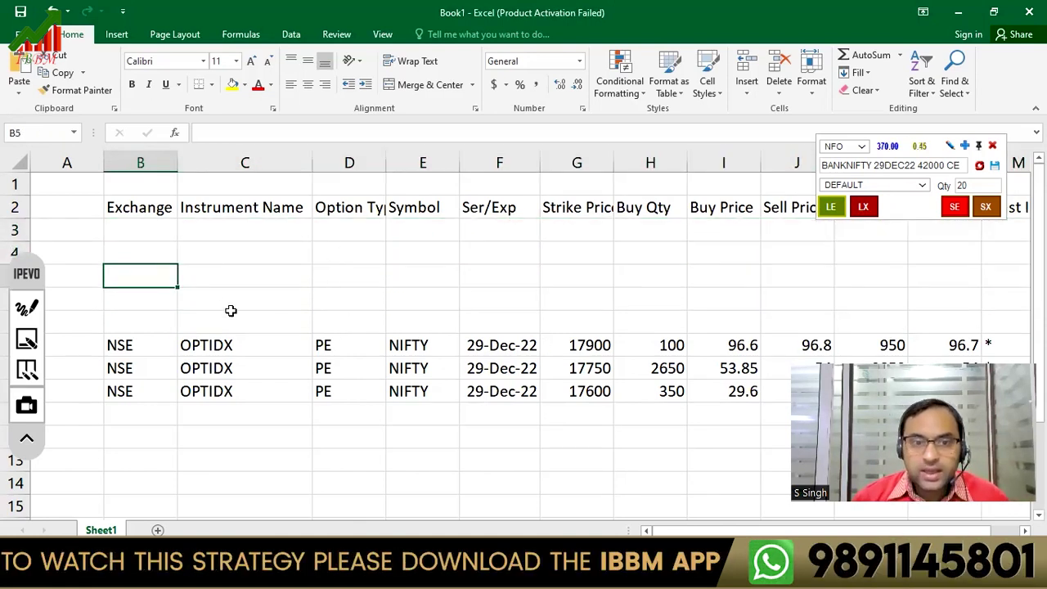
Enter the first put leg as 17900 1 pe buy in C4 with its premium -96.8 in D4.
left_click(256, 253)
type("17900")
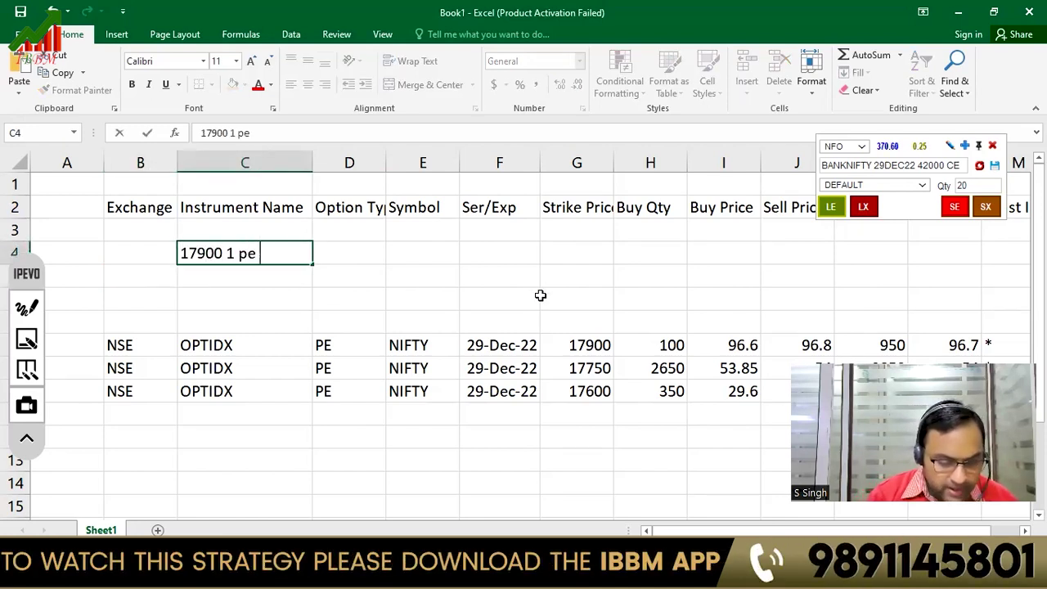
type(" 1 pe buy")
key("Tab")
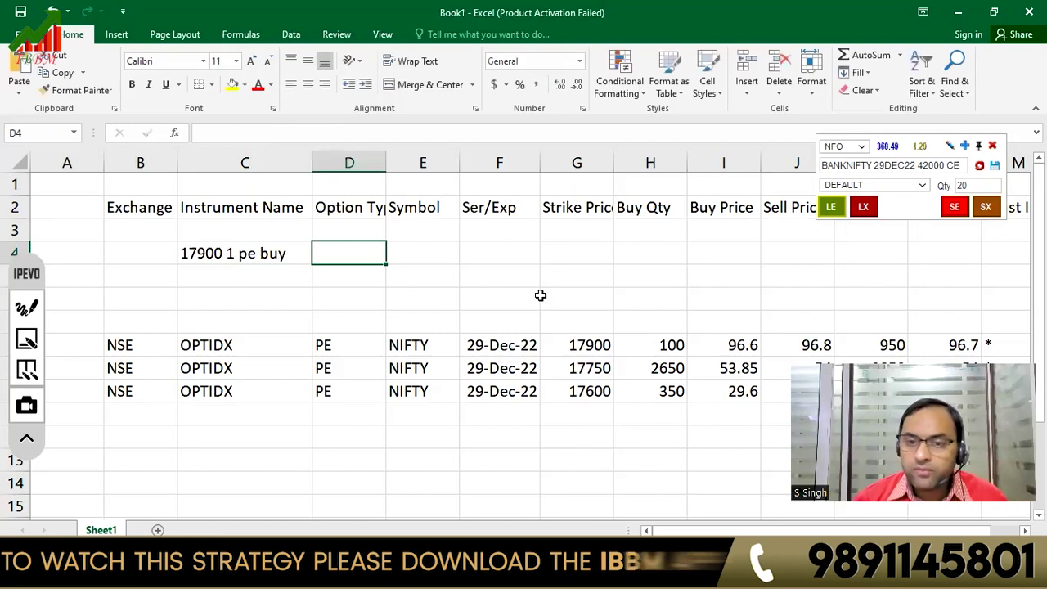
type("-96.8")
key("Return")
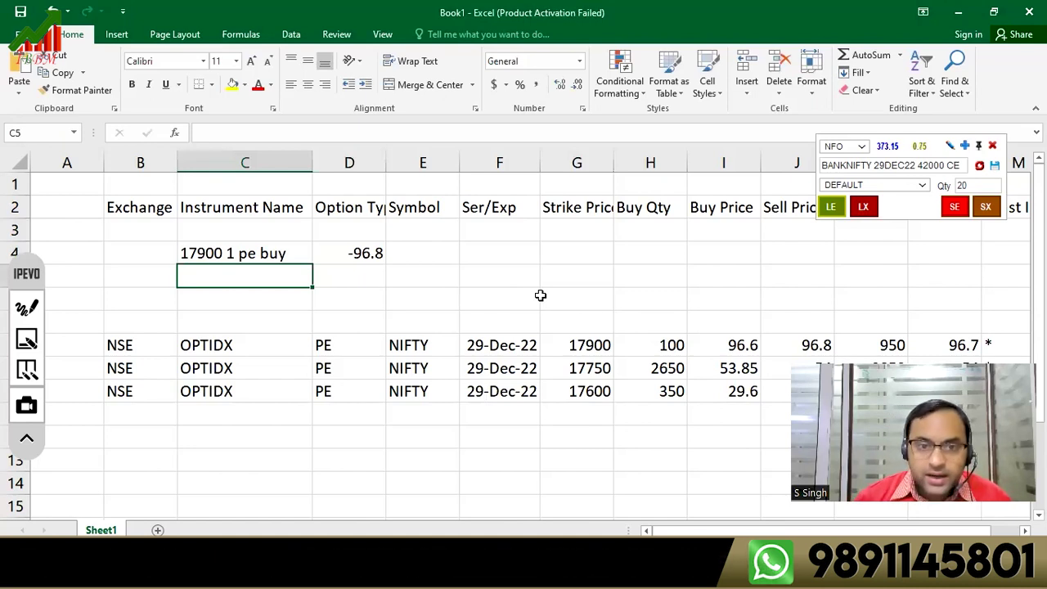
Enter the second put leg as 17750 2 pe sell in C5 and its premium as =53.85*2 in D5.
type("18")
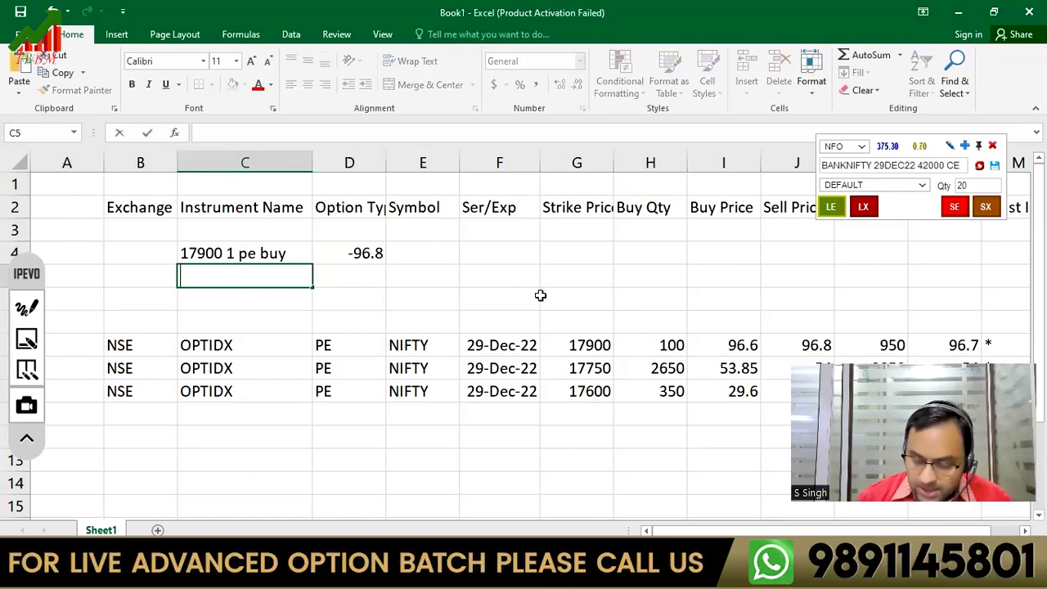
type("750 2 pe sell")
key("Tab")
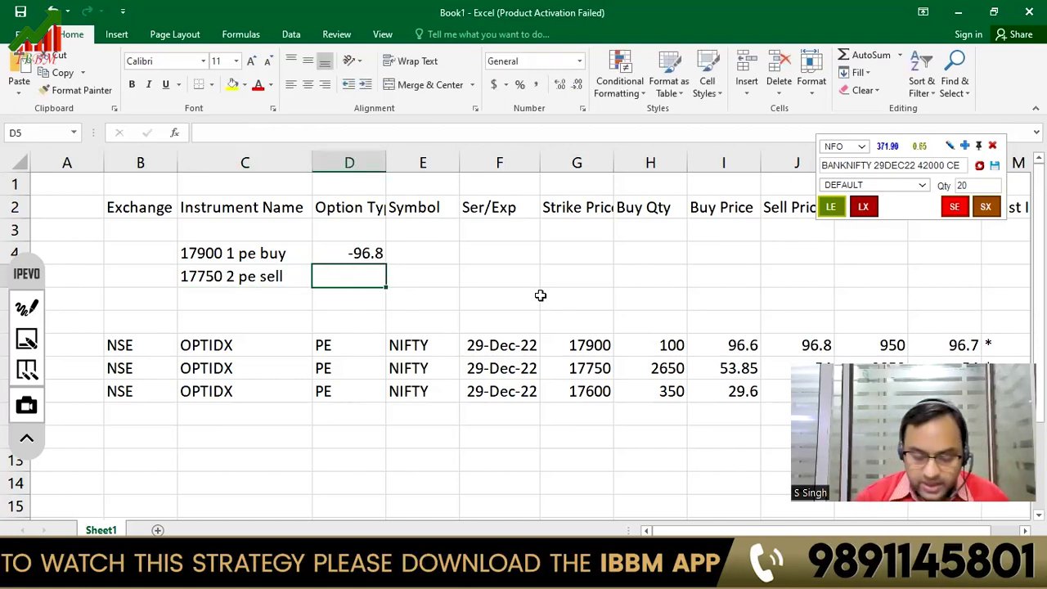
type("=53.85*2")
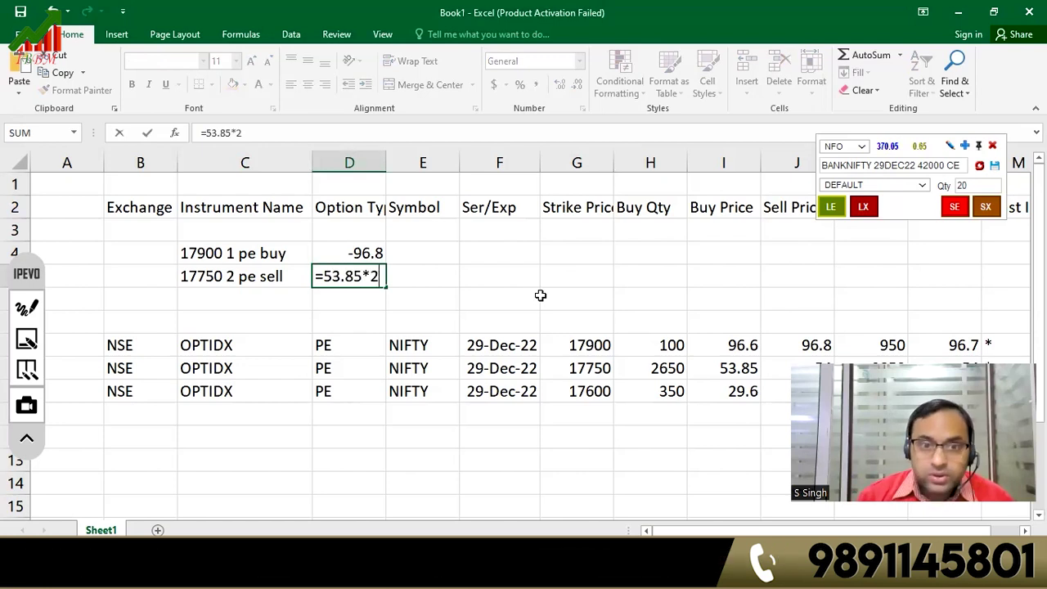
key("Return")
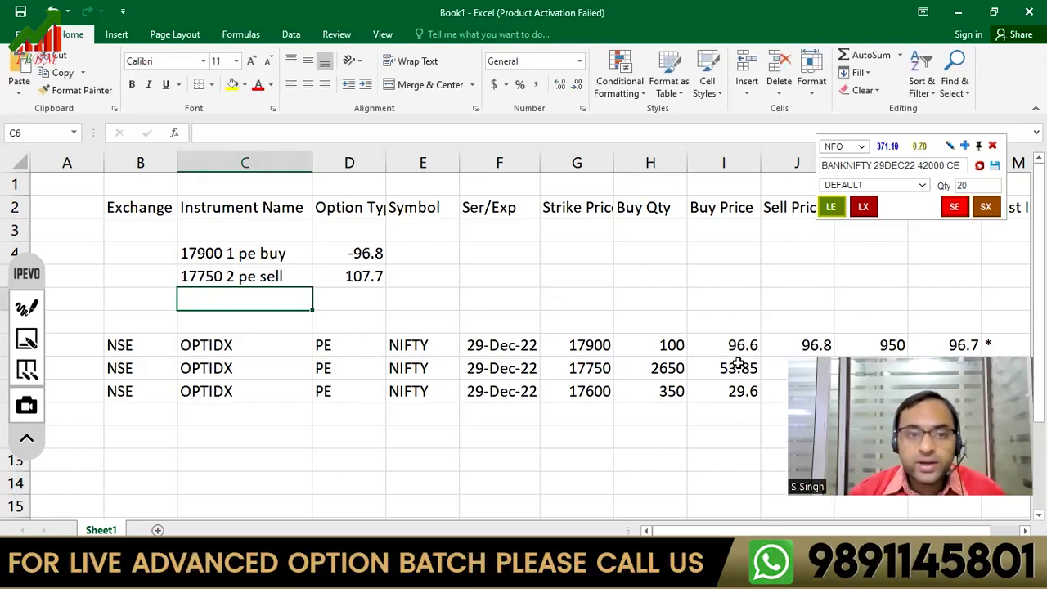
Enter the third put leg's premium -29.65 in D6 and its label 17600 1 pe buy in C6.
key("Right")
type("-263.")
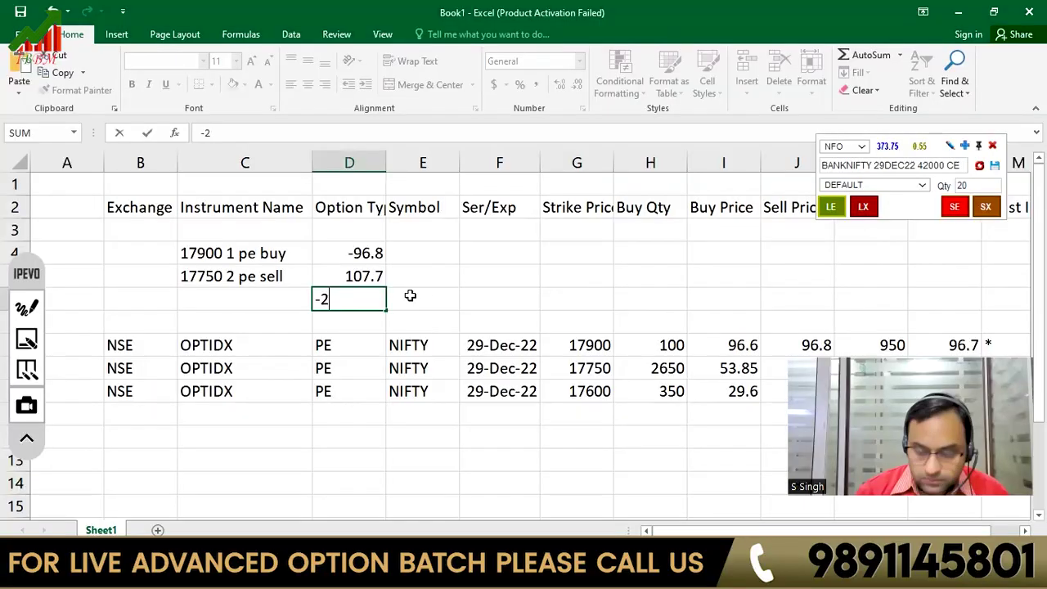
key("Return")
key("Left")
key("Up")
key("Down")
type("17600")
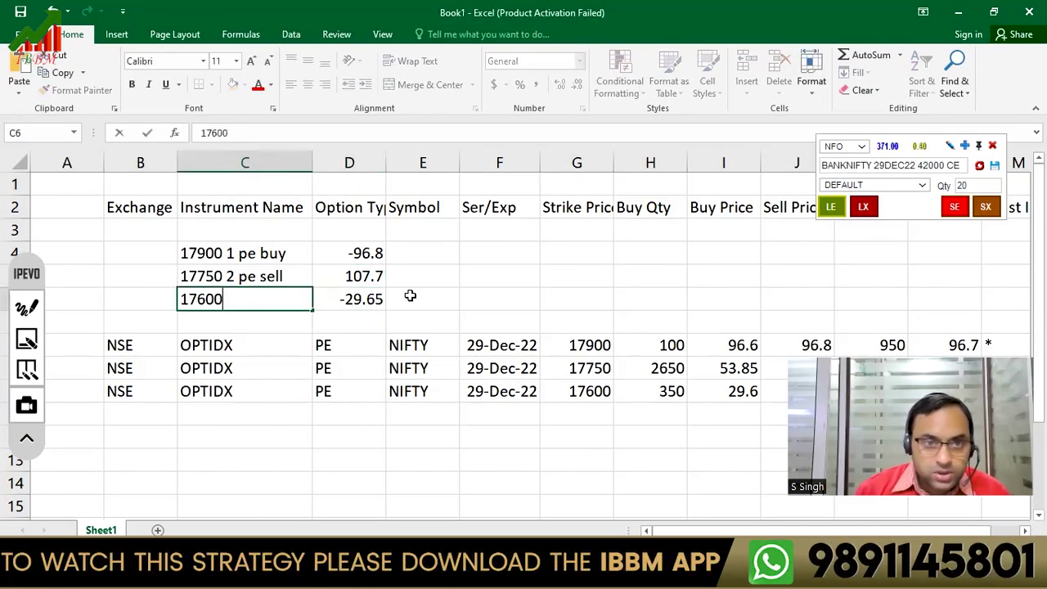
type(" 1 pe buy")
key("Right")
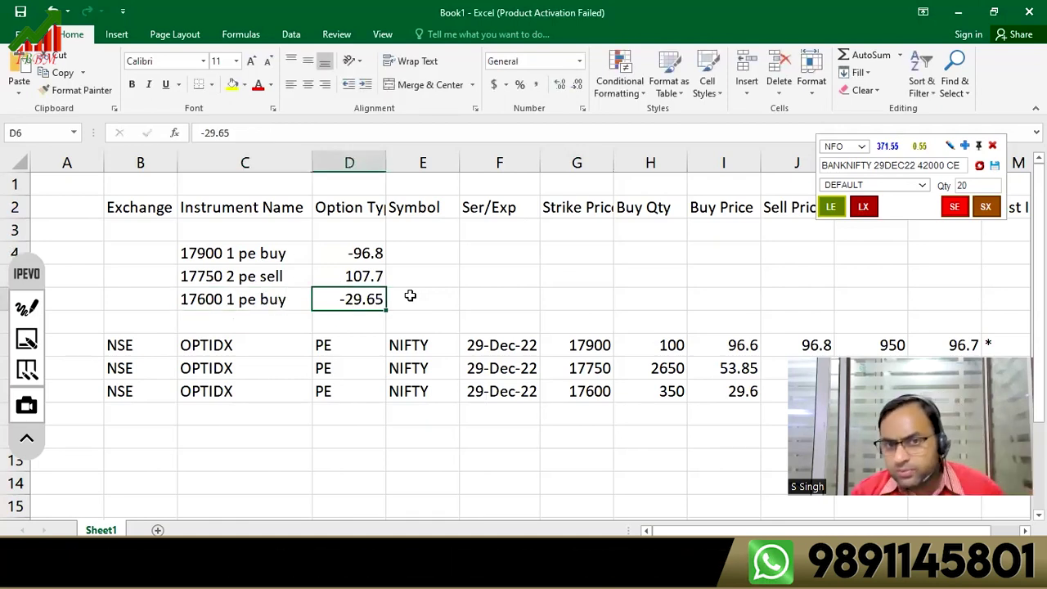
Calculate the put strategy's net cost in E6 with =D6+D5+D4.
key("Right")
type("=")
key("Left")
type("+")
key("Up")
key("Left")
type("+")
key("Up")
key("Up")
key("Left")
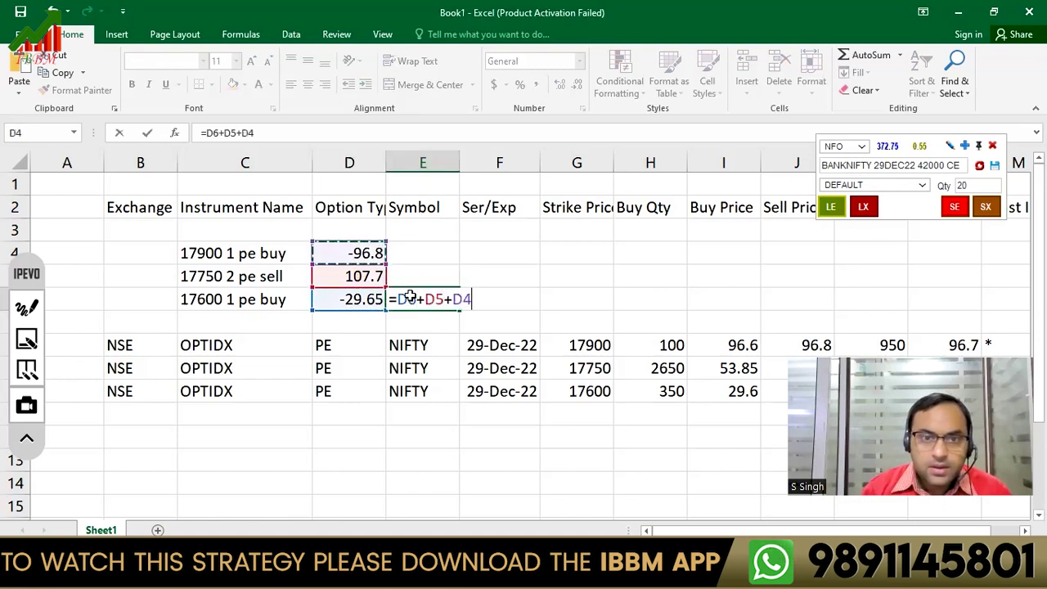
key("Return")
left_click(410, 297)
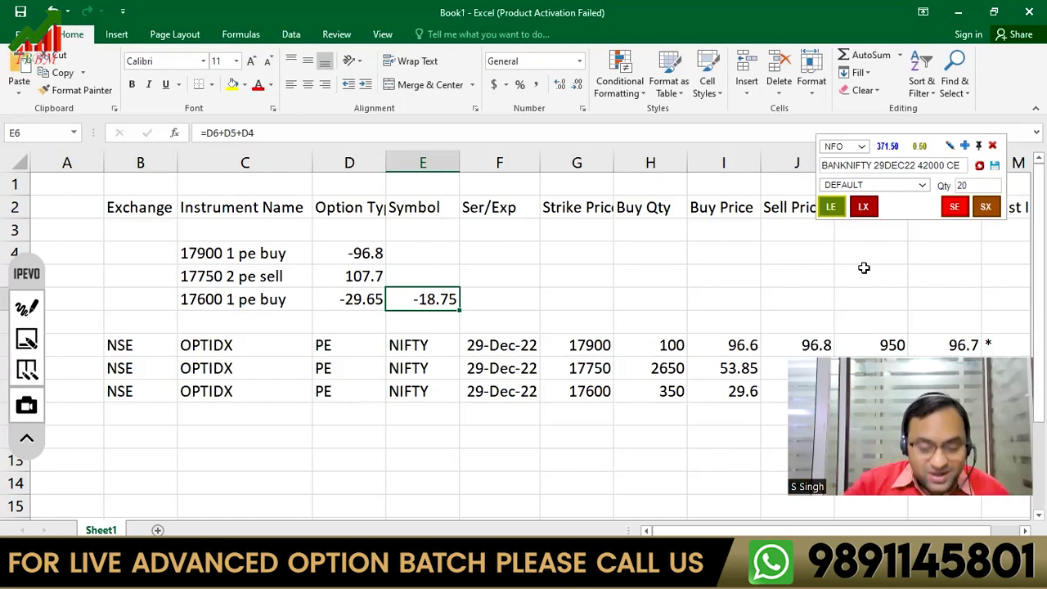
key("Right")
type("=150")
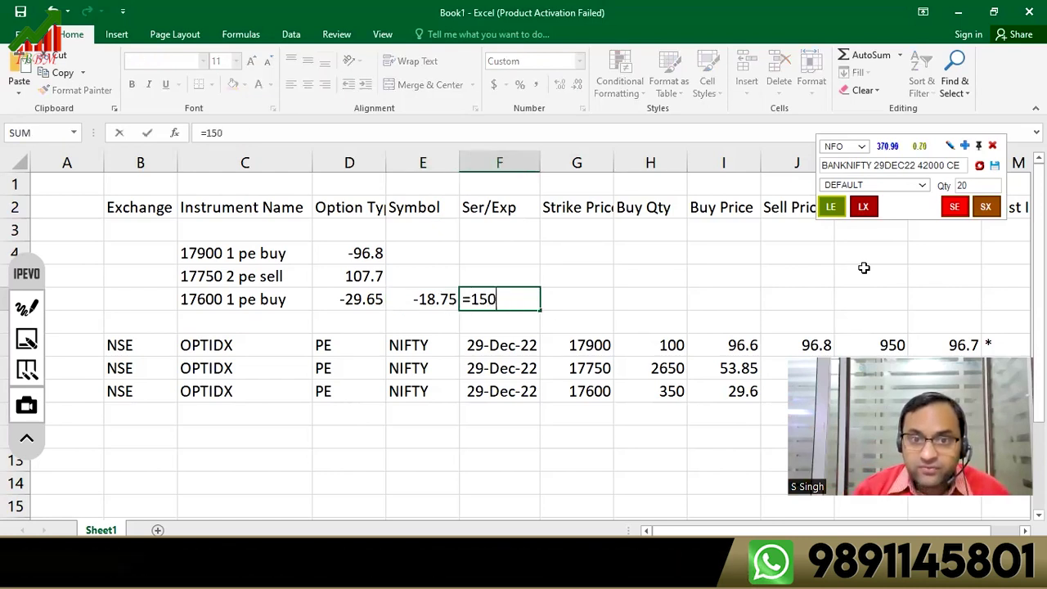
type("-18.75")
key("Return")
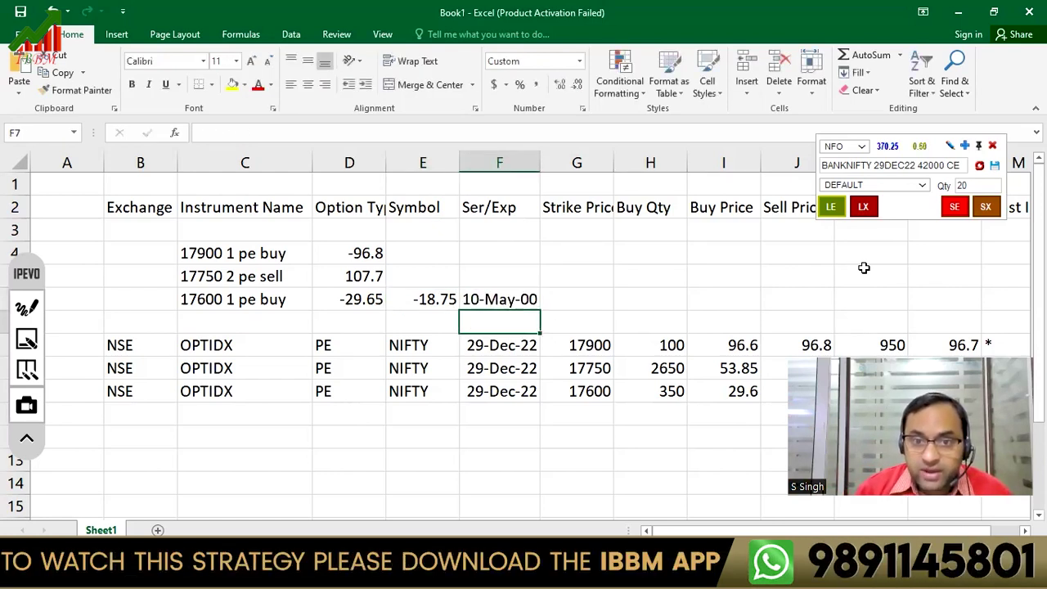
key("Up")
key("Delete")
Calculate the put strategy's maximum payoff in G6 with =150-18.75.
key("Right")
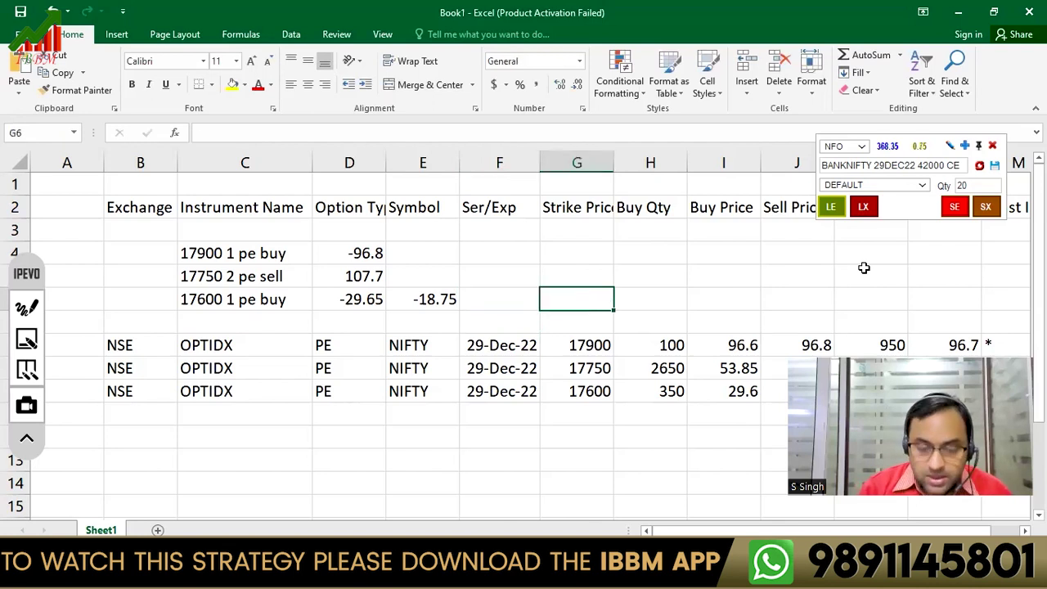
type("=150-")
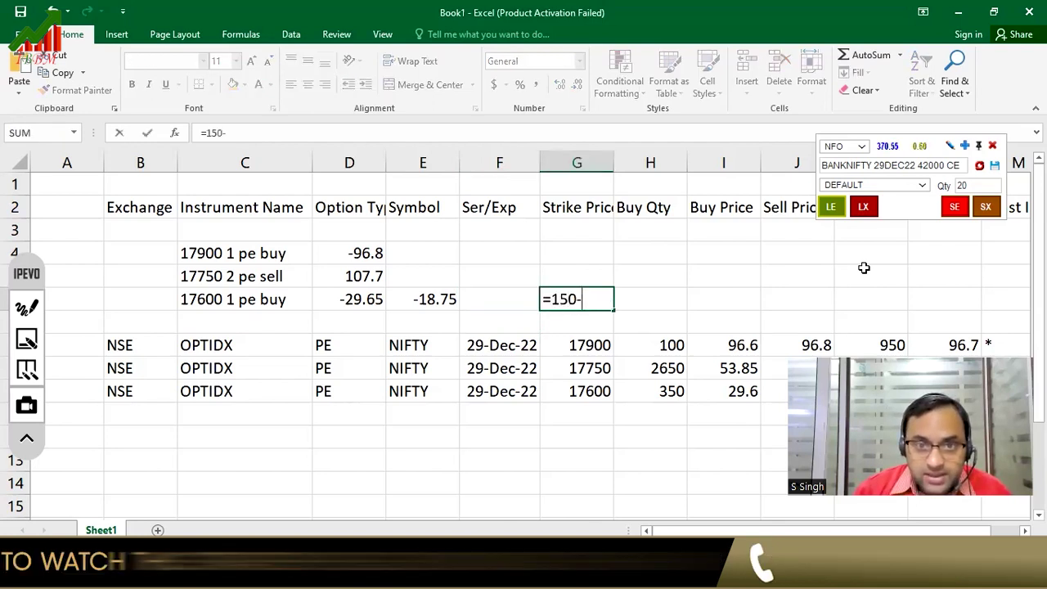
type("12")
type("8.")
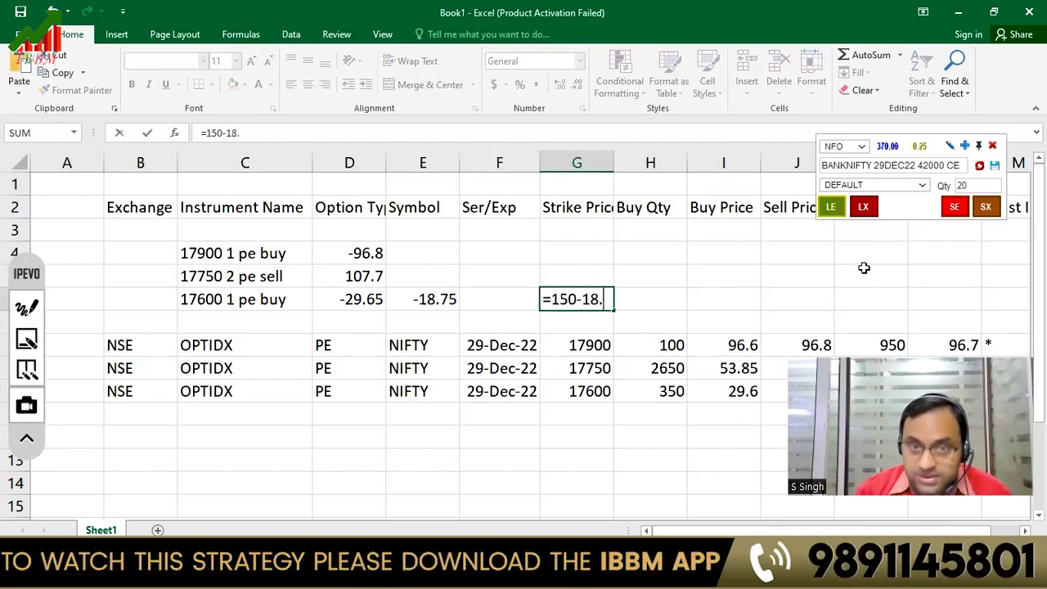
key("Return")
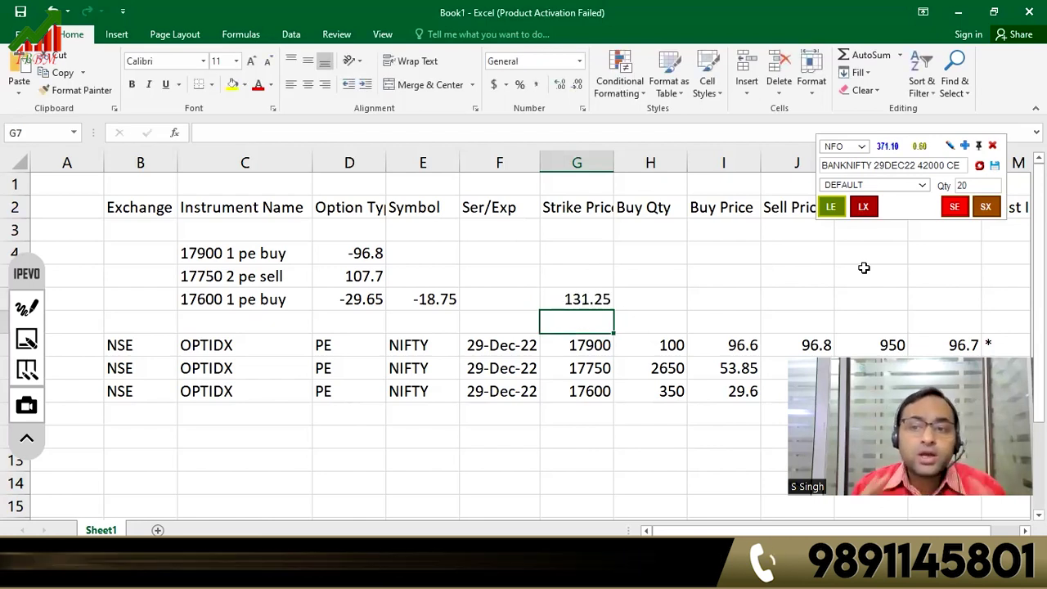
Highlight the three put strikes in G8:G10 and add the two strategies' costs in I4 with =18.75+12.15.
left_click(578, 344)
left_click(597, 396, "shift")
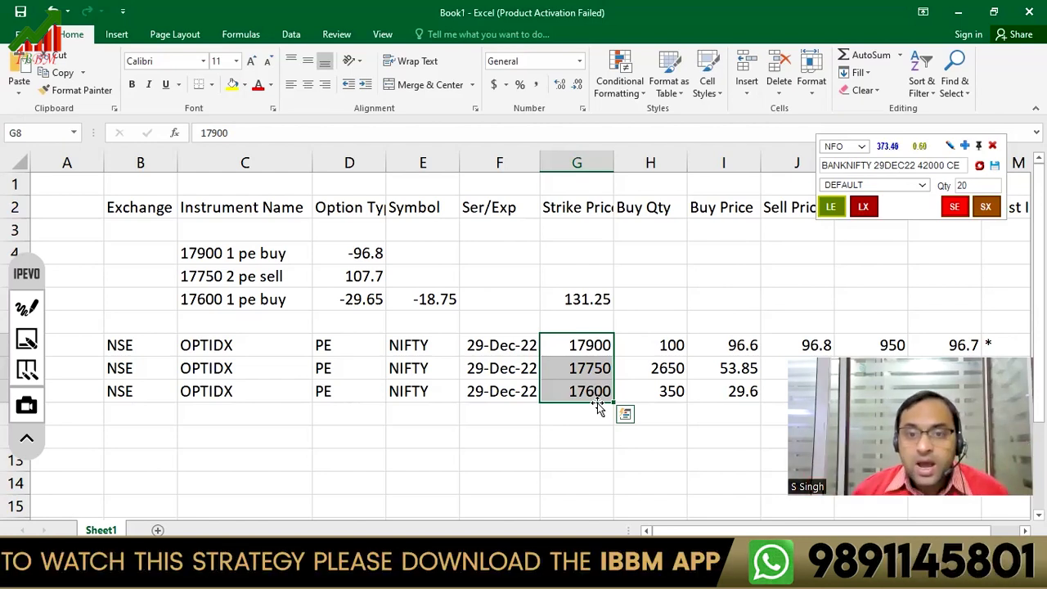
left_click(732, 258)
type("=18.7")
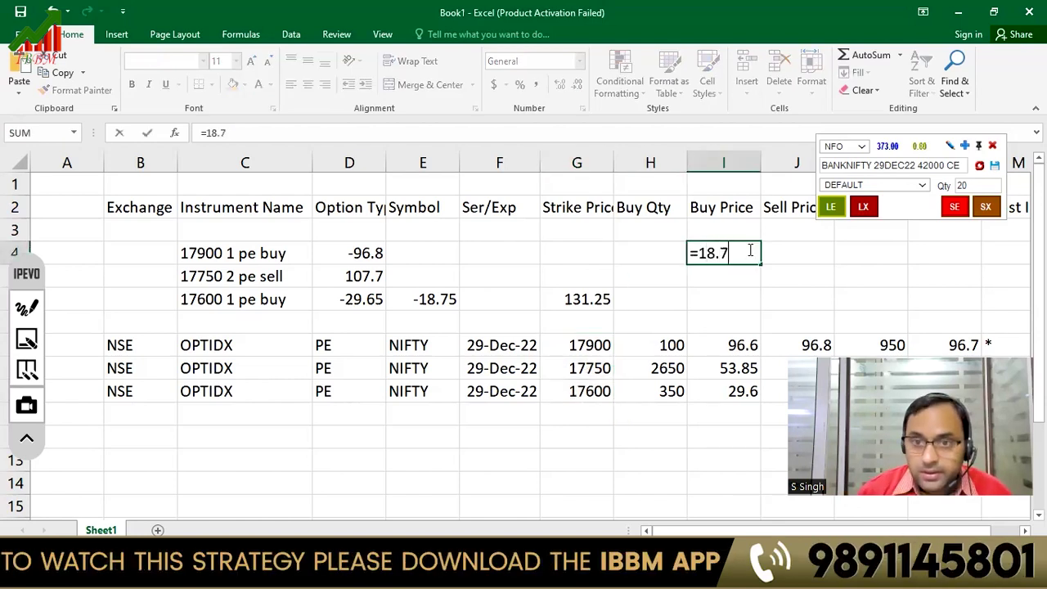
type("5+12.15")
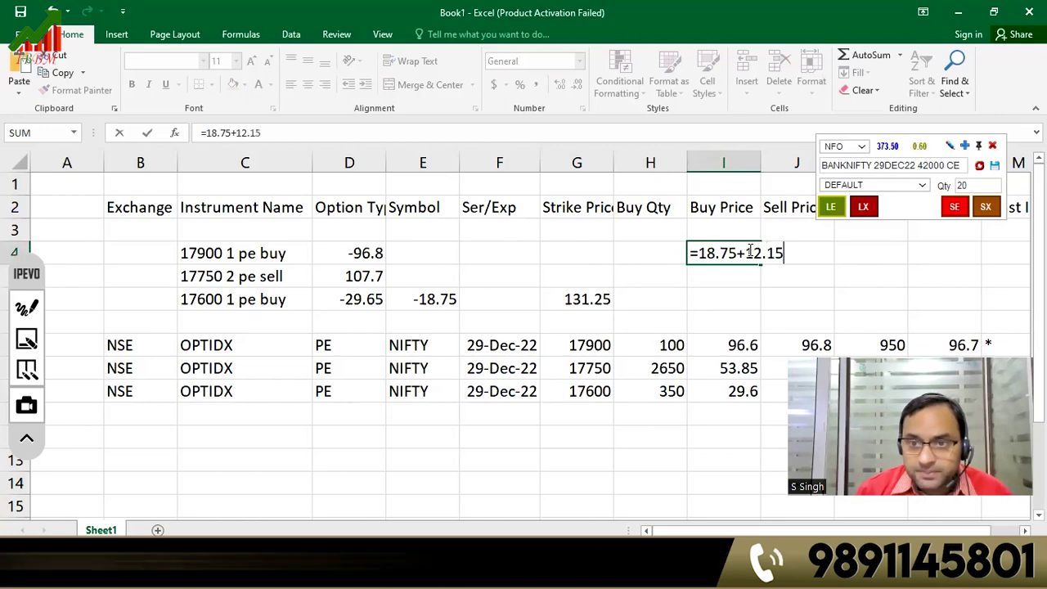
key("Return")
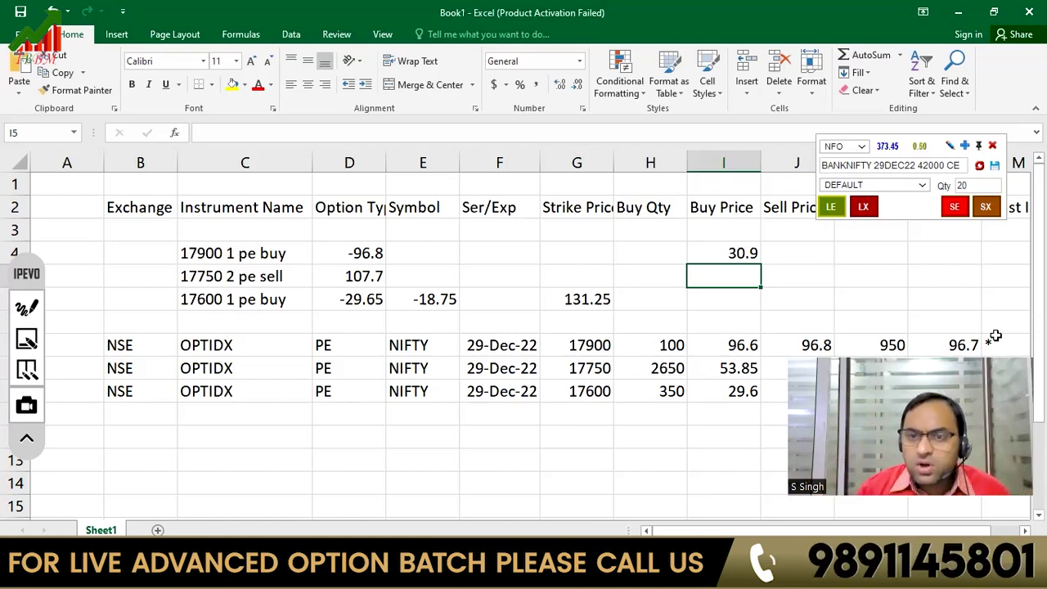
key("Up")
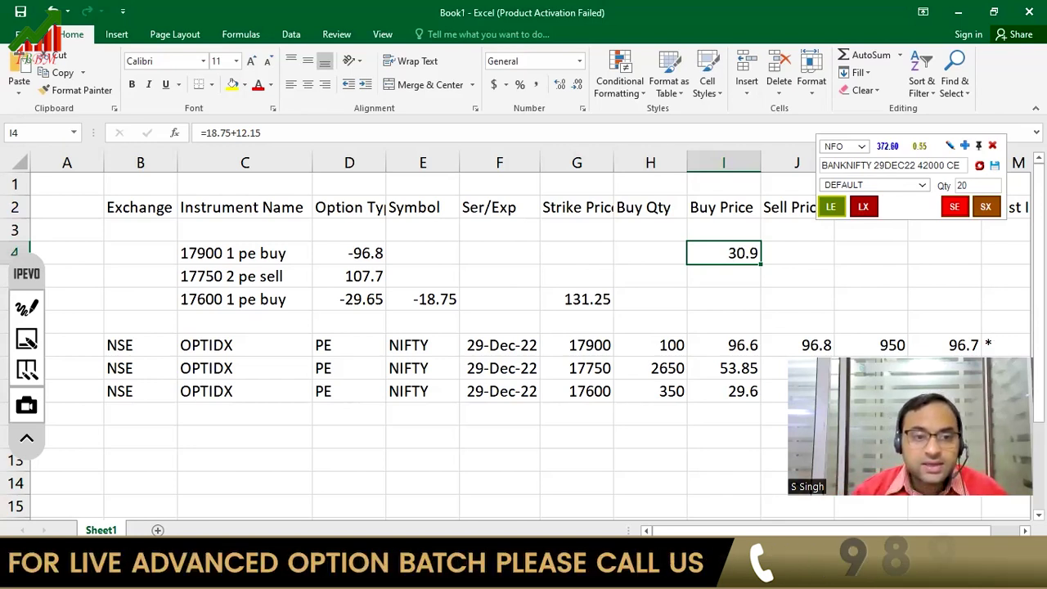
Switch to the ENHANCE market watch and circle in orange the 18300 and 18100 call buy prices and the 18200 call sell price.
key("super")
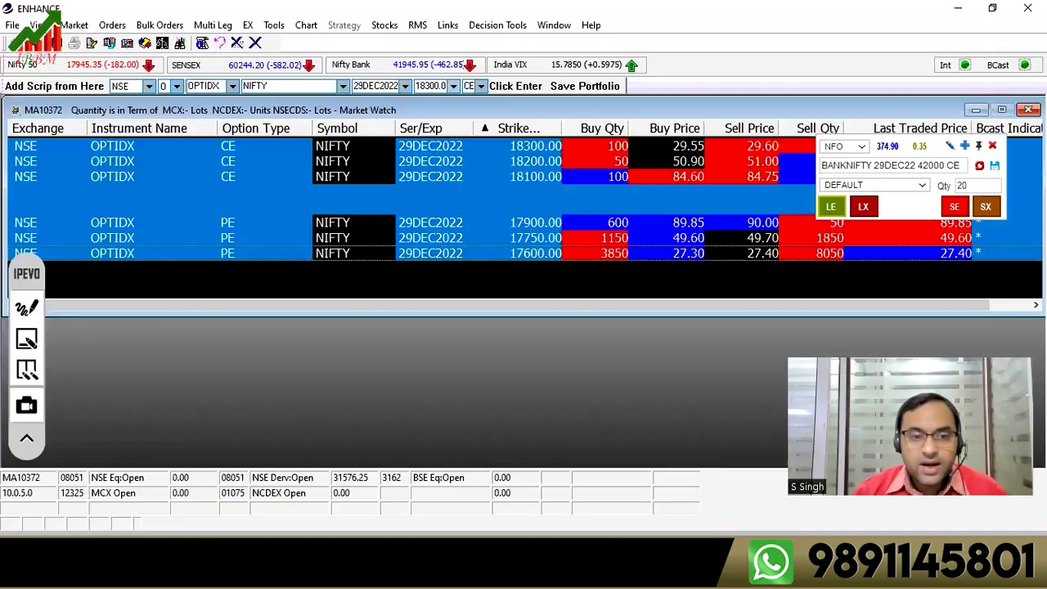
left_click(27, 307)
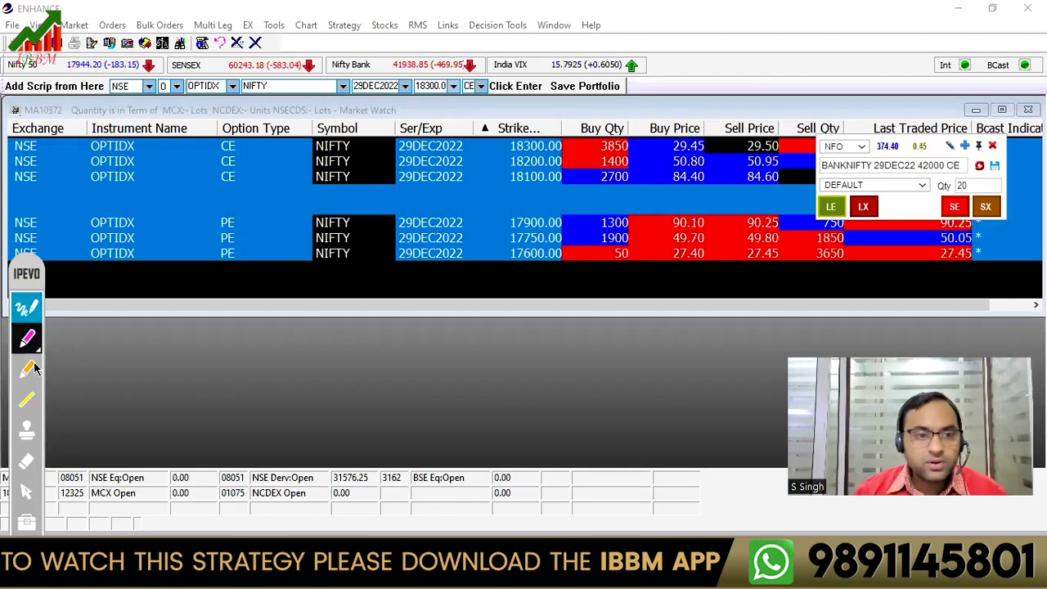
left_click(32, 368)
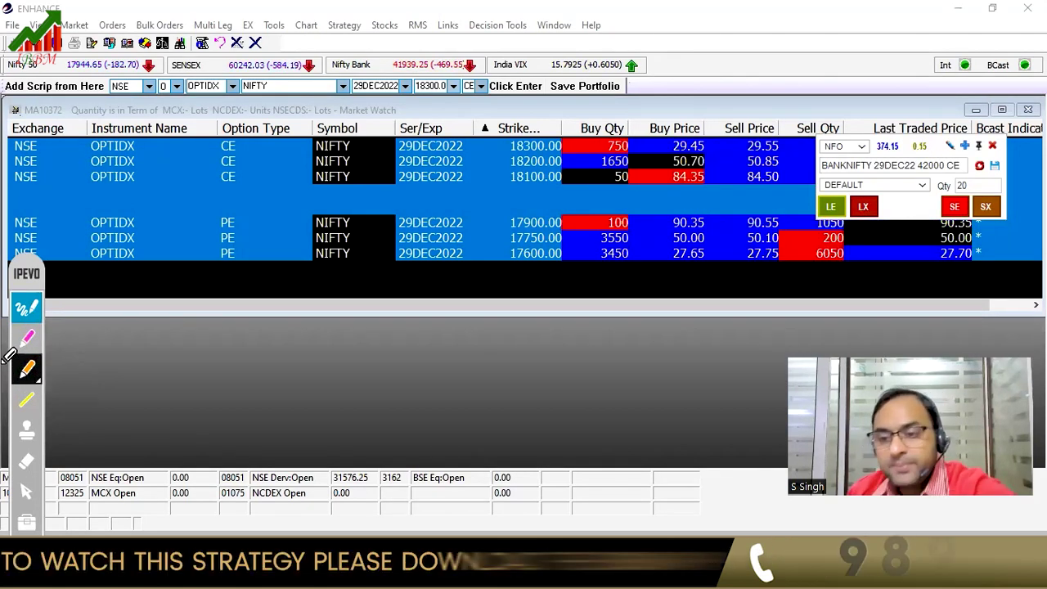
mouse_move(698, 172)
left_mouse_down()
mouse_move(708, 176)
mouse_move(676, 173)
mouse_move(708, 175)
left_mouse_up()
mouse_move(781, 148)
left_mouse_down()
mouse_move(741, 162)
mouse_move(785, 157)
left_mouse_up()
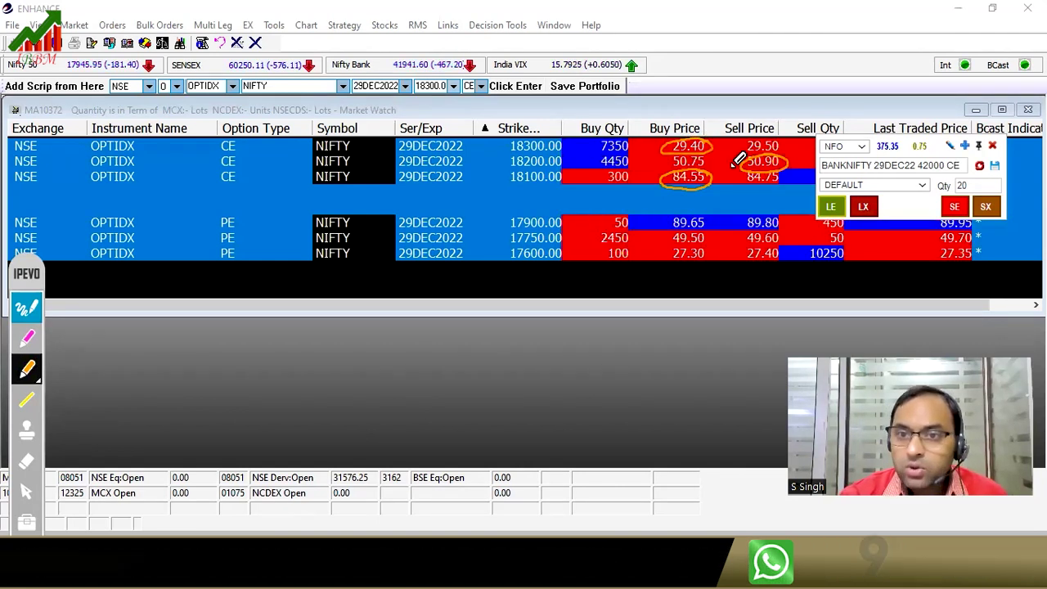
Annotate both the call rows and the put rows with +1, -2, +1 and draw one large circle around both sets.
mouse_move(715, 165)
left_mouse_down()
mouse_move(726, 163)
mouse_move(721, 177)
mouse_move(726, 135)
mouse_move(718, 185)
left_mouse_up()
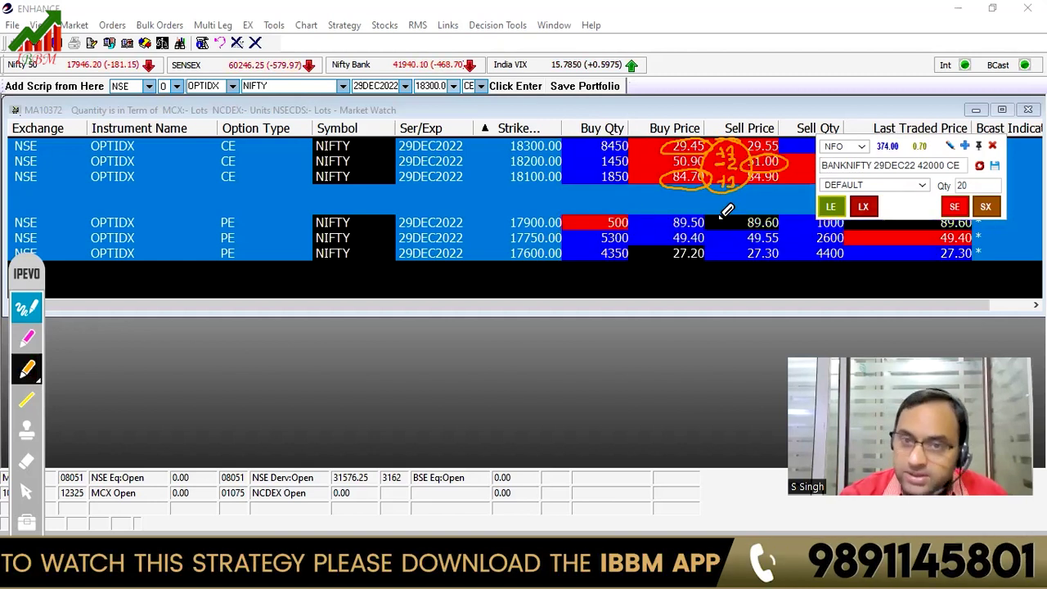
mouse_move(646, 216)
left_mouse_down()
mouse_move(652, 251)
mouse_move(666, 249)
left_mouse_up()
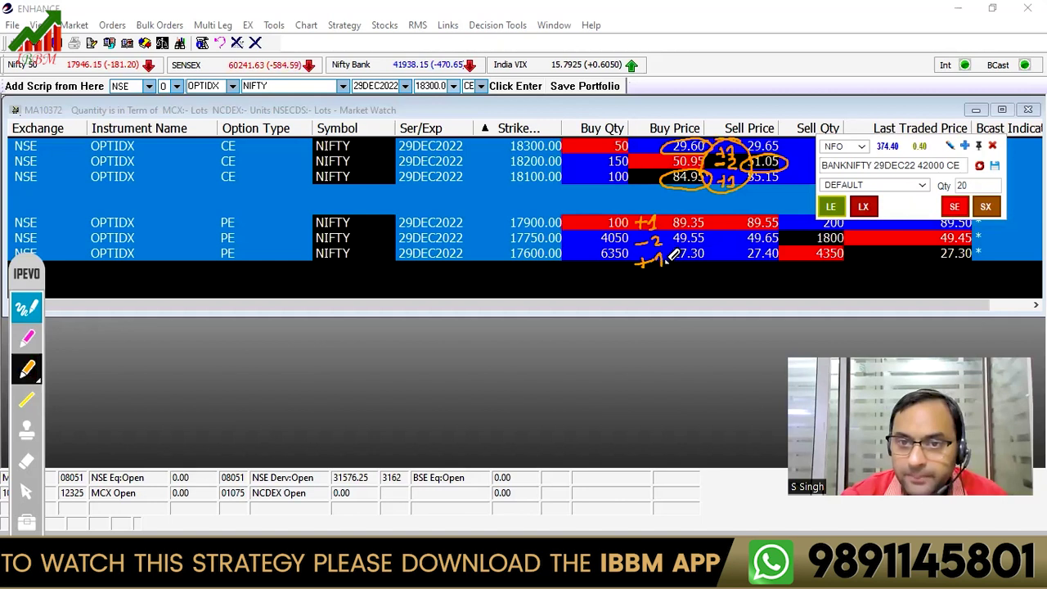
mouse_move(586, 199)
left_mouse_down()
mouse_move(789, 205)
mouse_move(666, 135)
left_mouse_up()
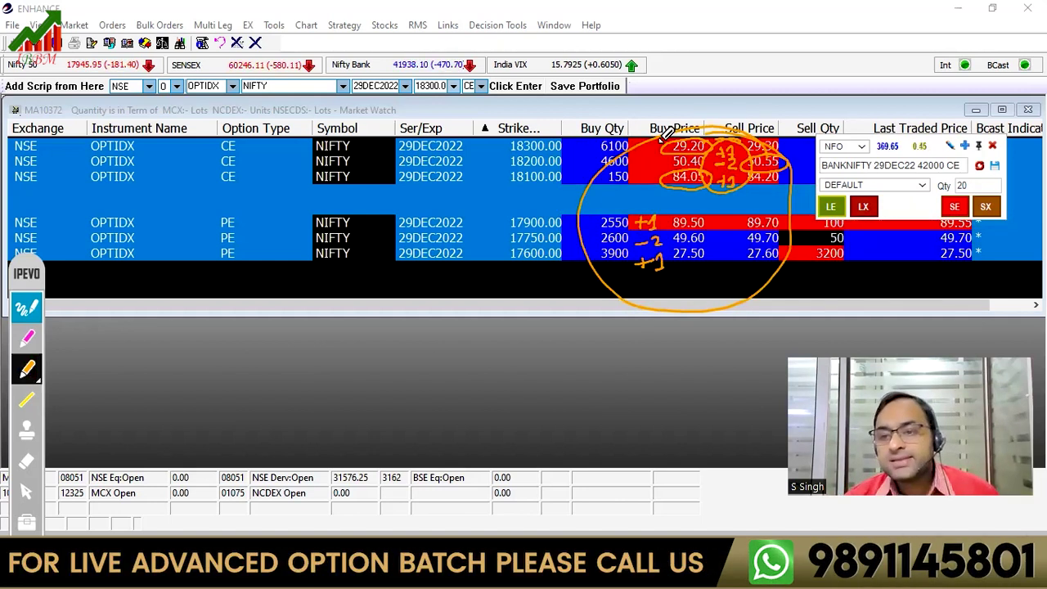
Write -70K between the call and put rows, circle it, and loop the ends of the call and put strike columns.
left_click_drag(432, 200, 493, 205)
mouse_move(470, 169)
left_mouse_down()
mouse_move(444, 211)
mouse_move(421, 201)
mouse_move(418, 185)
left_mouse_up()
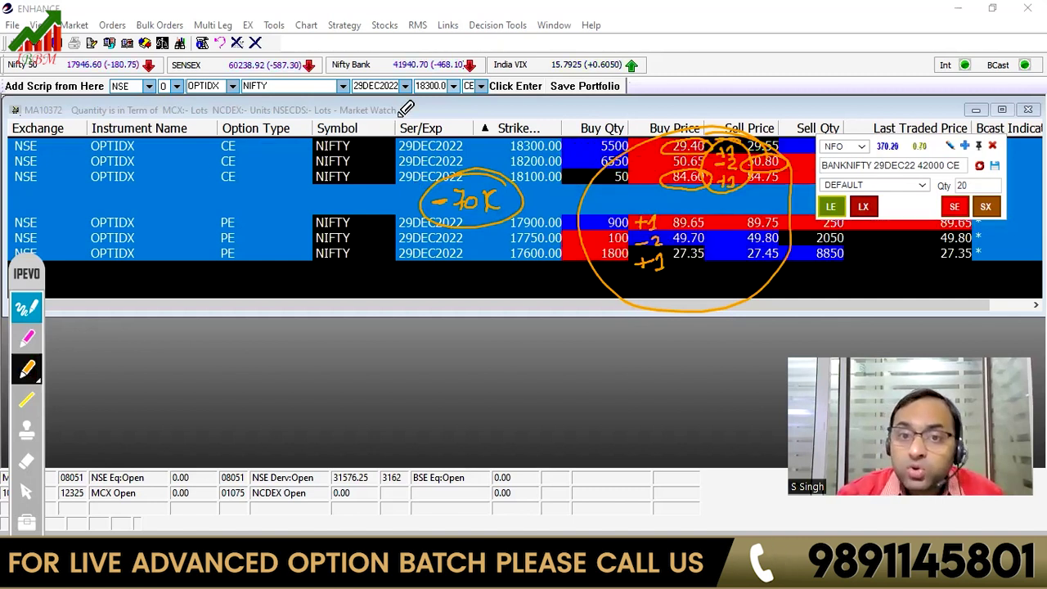
mouse_move(583, 134)
left_mouse_down()
mouse_move(568, 192)
mouse_move(615, 260)
left_mouse_up()
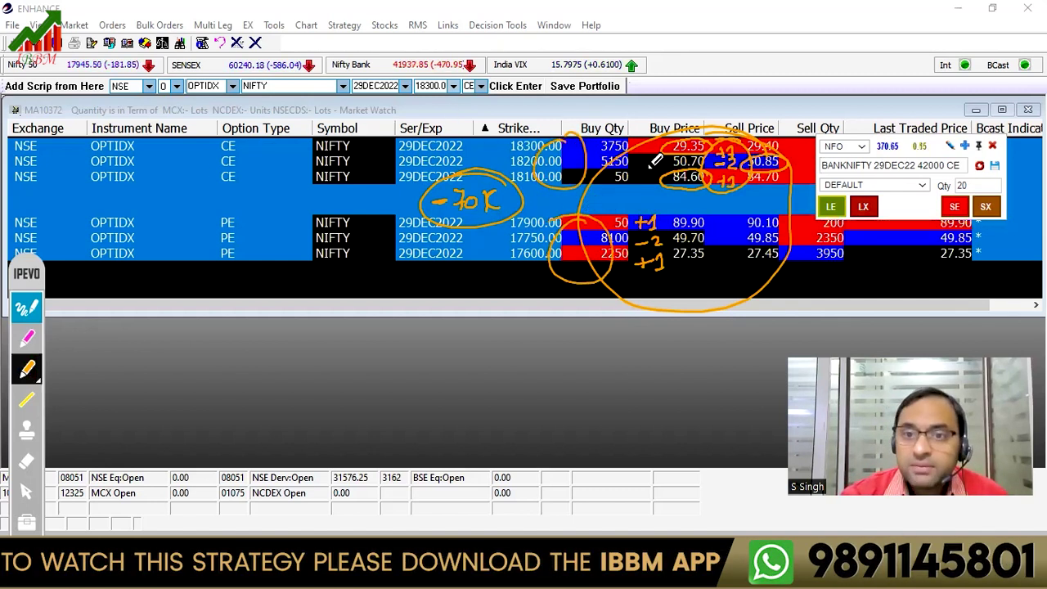